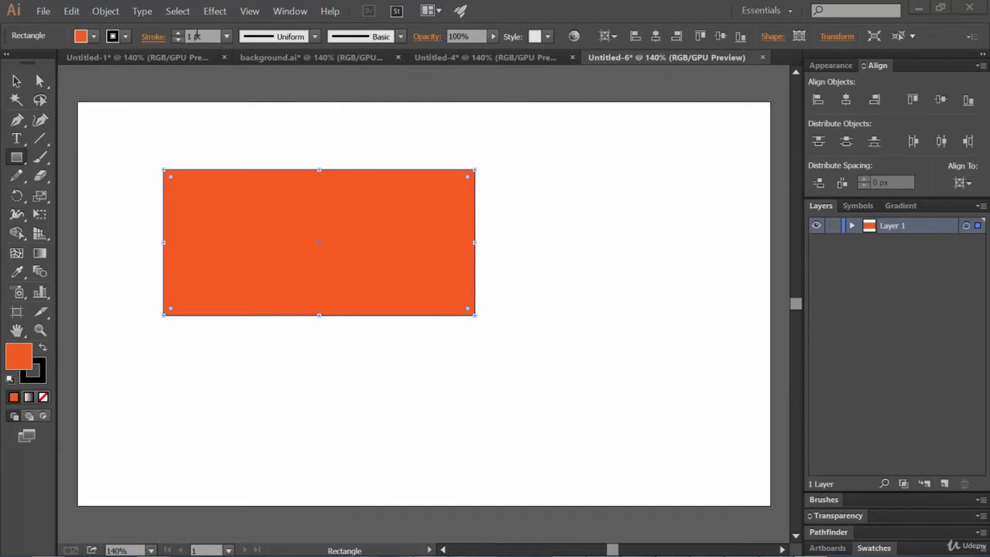
Preview a Twist effect on the orange rectangle with the angle raised to 29°
left_click(215, 11)
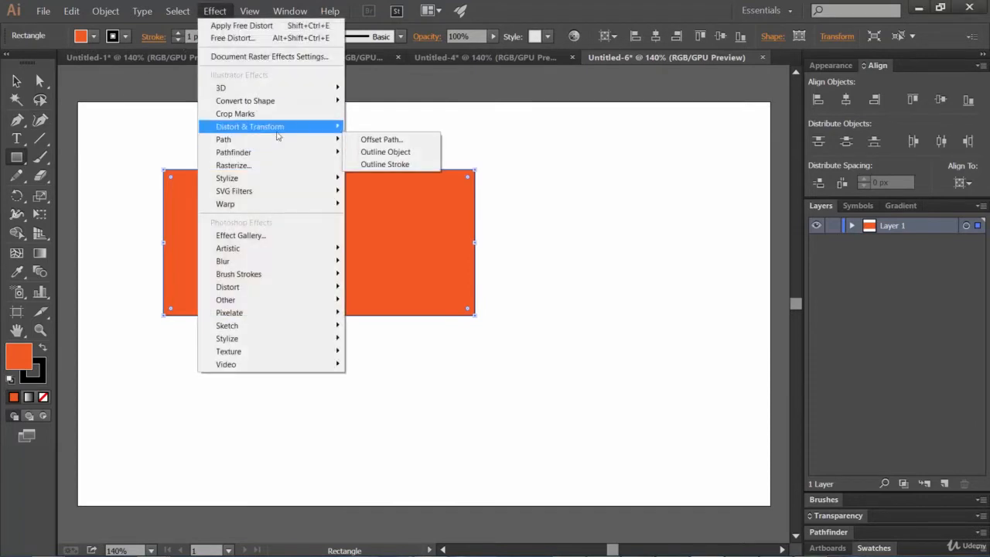
left_click(550, 4)
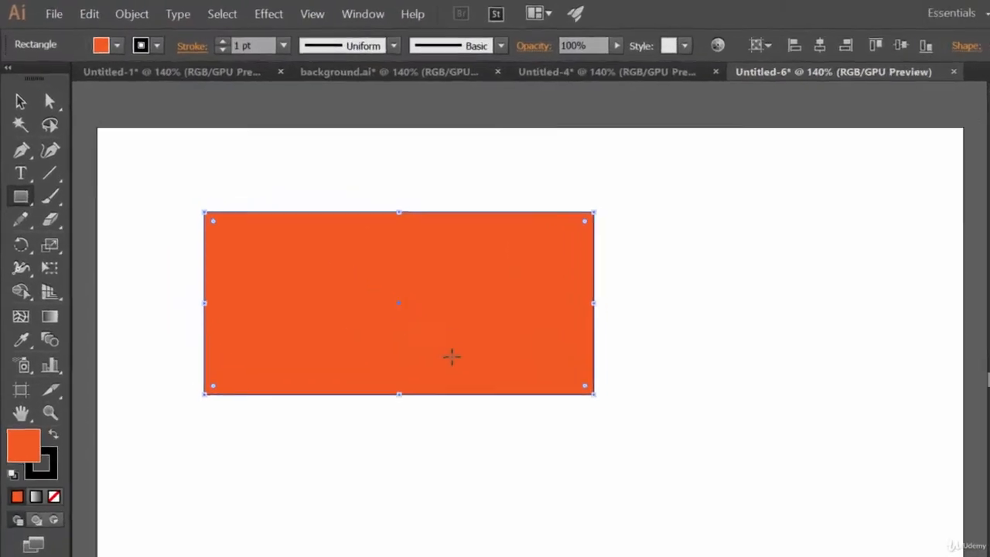
left_click(214, 11)
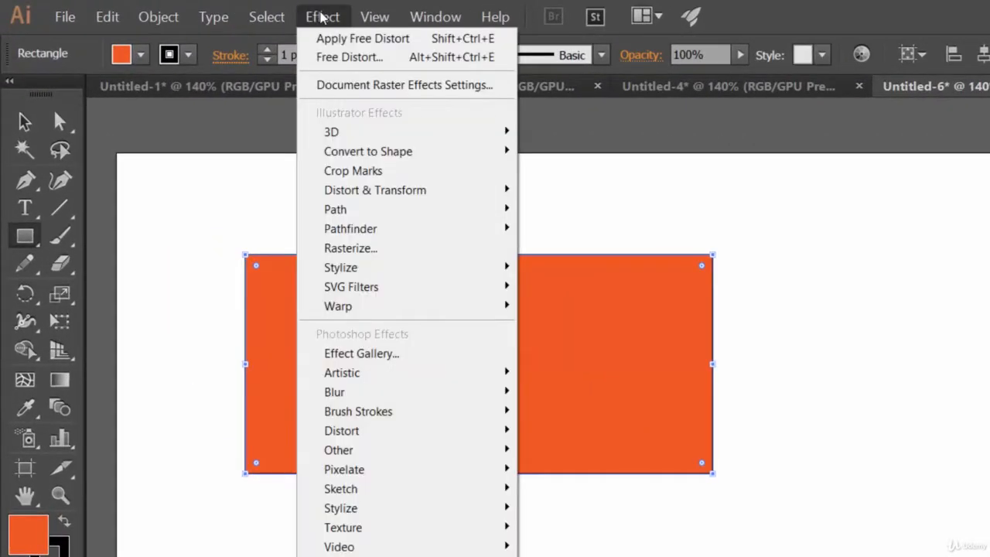
mouse_move(396, 192)
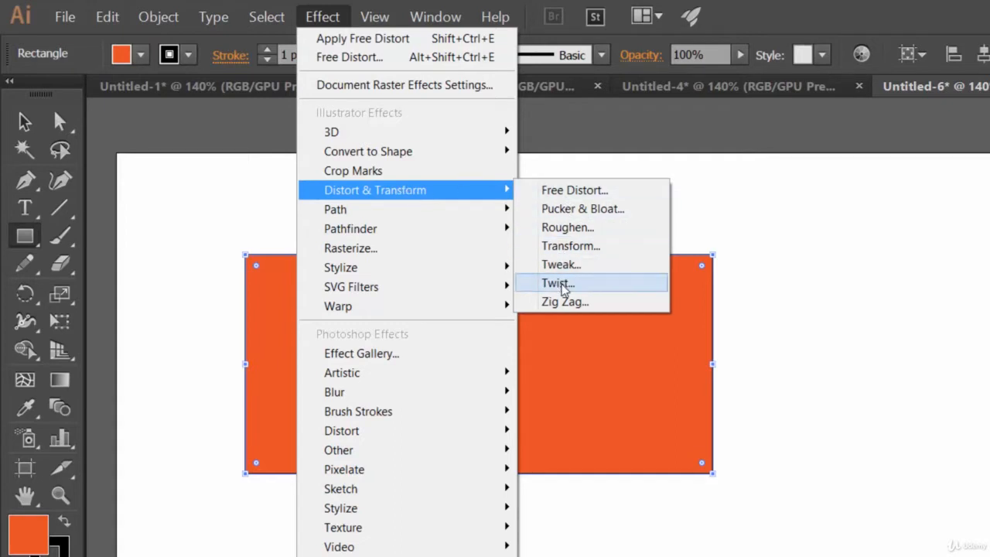
left_click(559, 283)
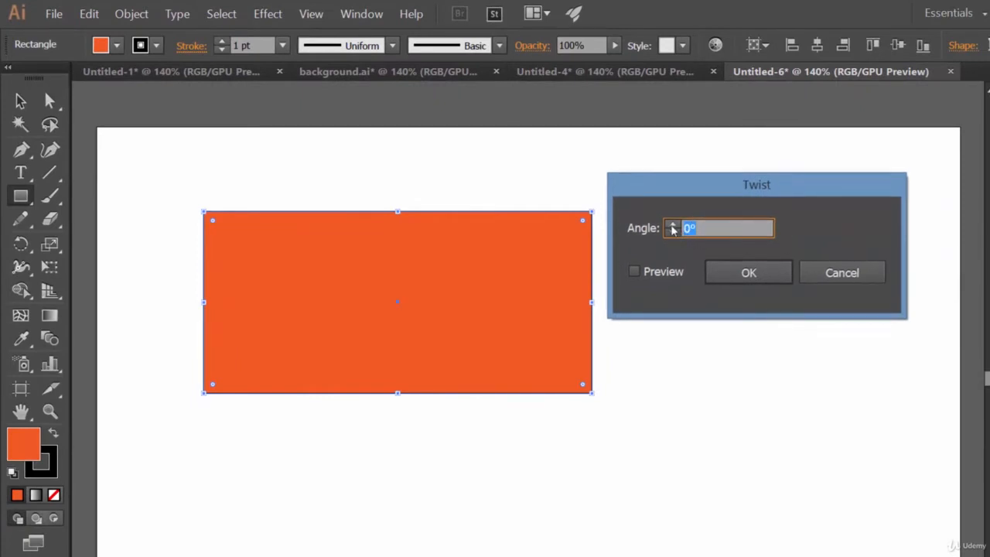
left_click(665, 274)
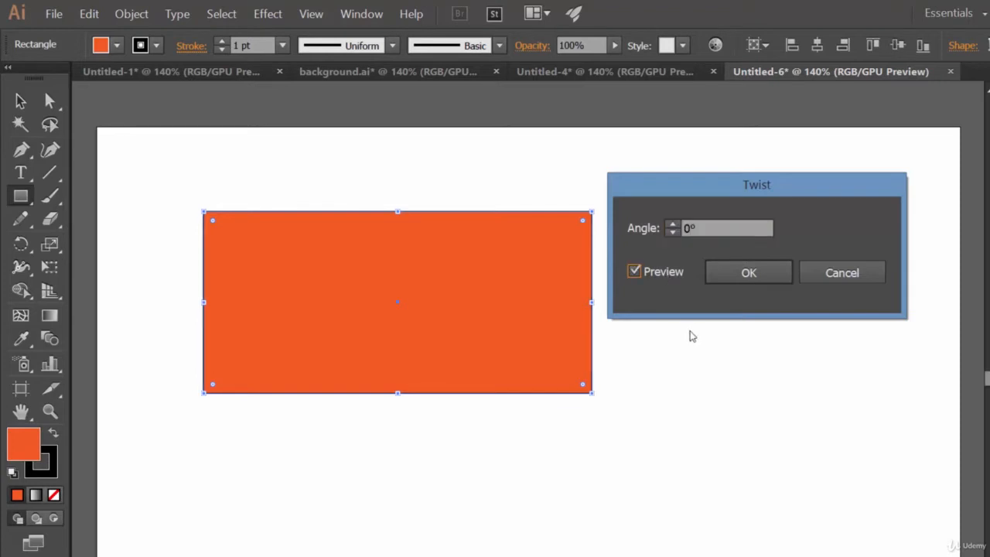
left_click(673, 224)
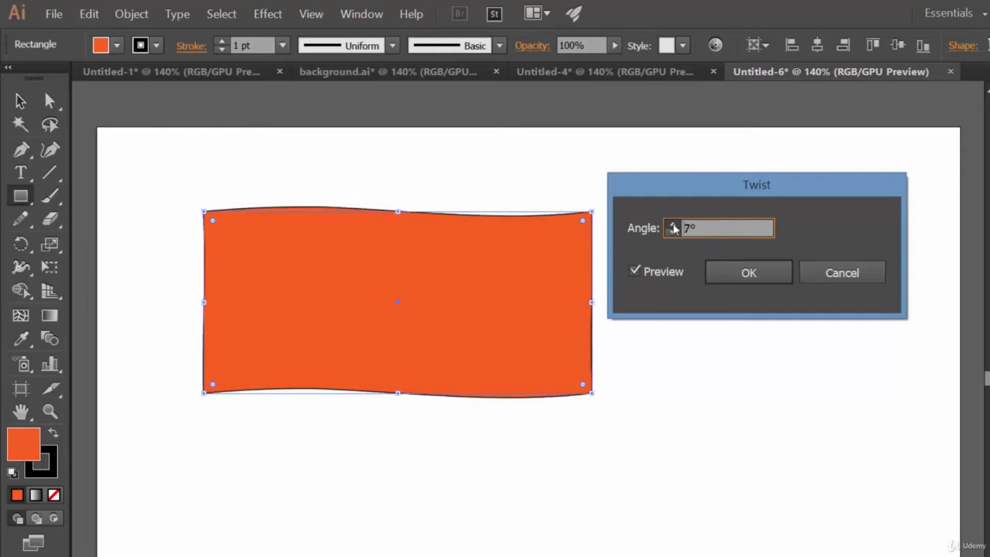
left_click(673, 227)
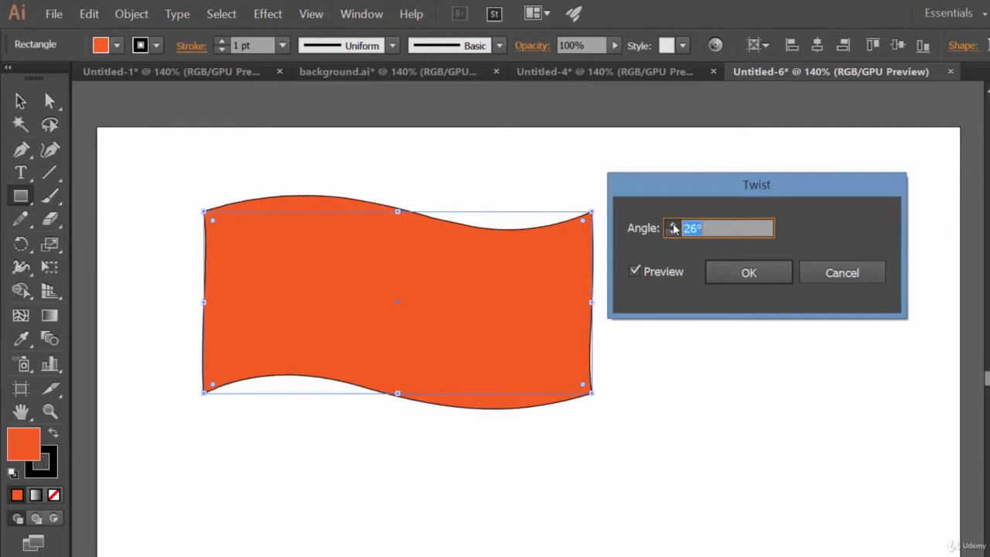
left_click(673, 227)
left_click_drag(731, 191, 799, 182)
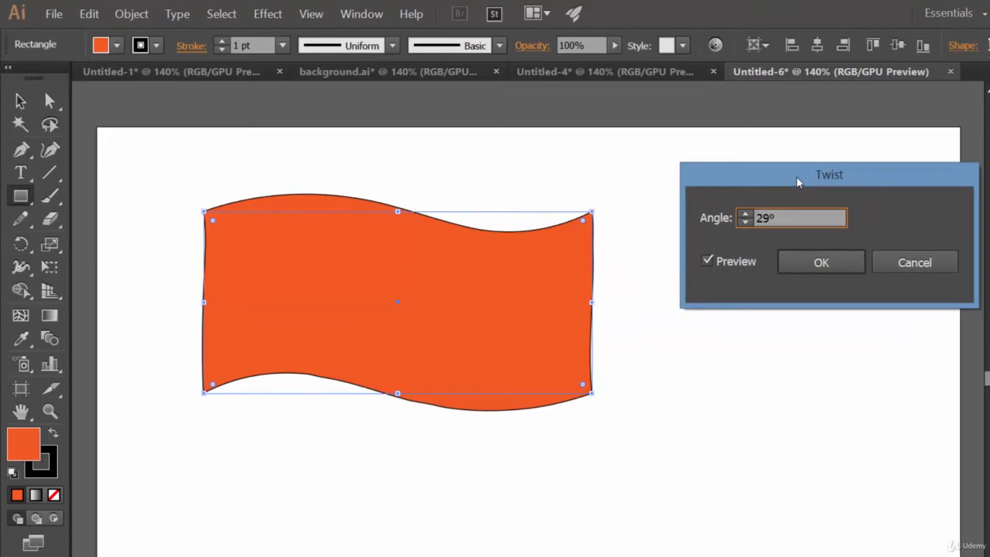
left_click_drag(798, 182, 777, 179)
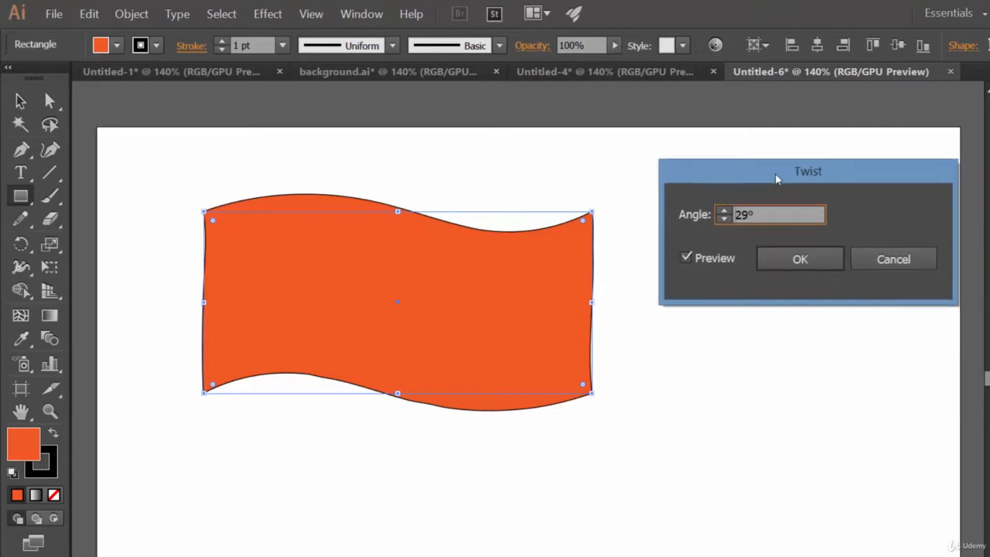
Try twist angles of -69°, 33° and -31° on the rectangle, and cancel the Twist effect
left_click_drag(726, 219, 727, 218)
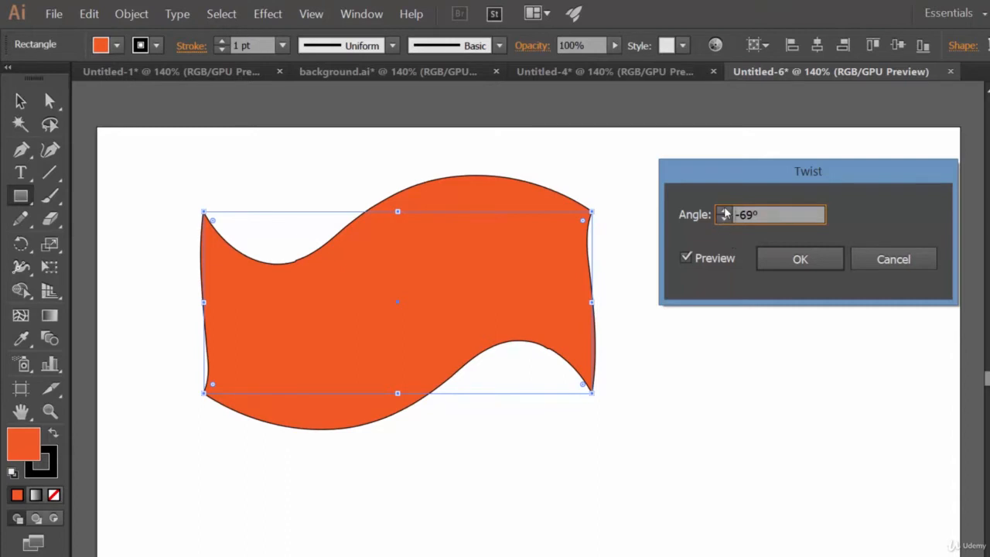
left_click_drag(725, 211, 725, 214)
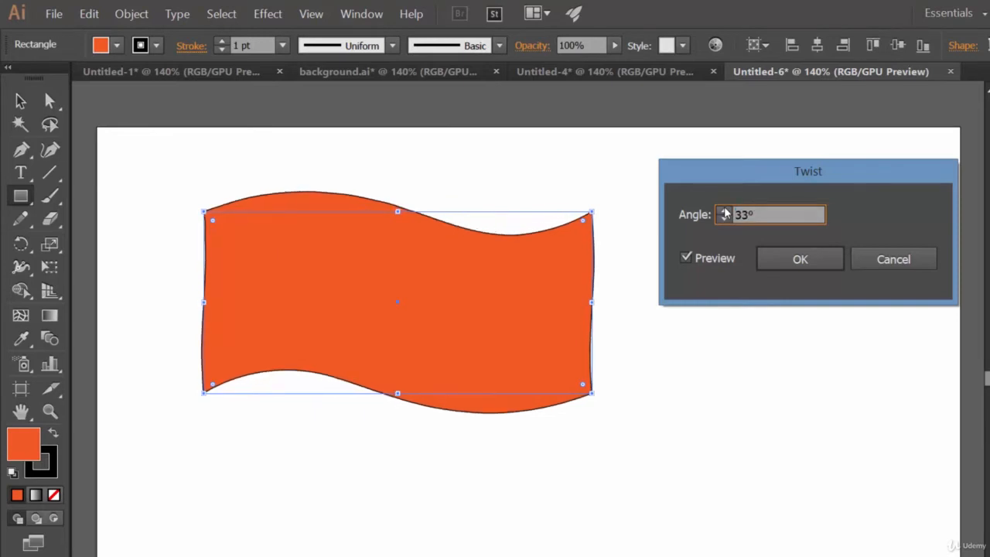
left_click_drag(722, 220, 722, 220)
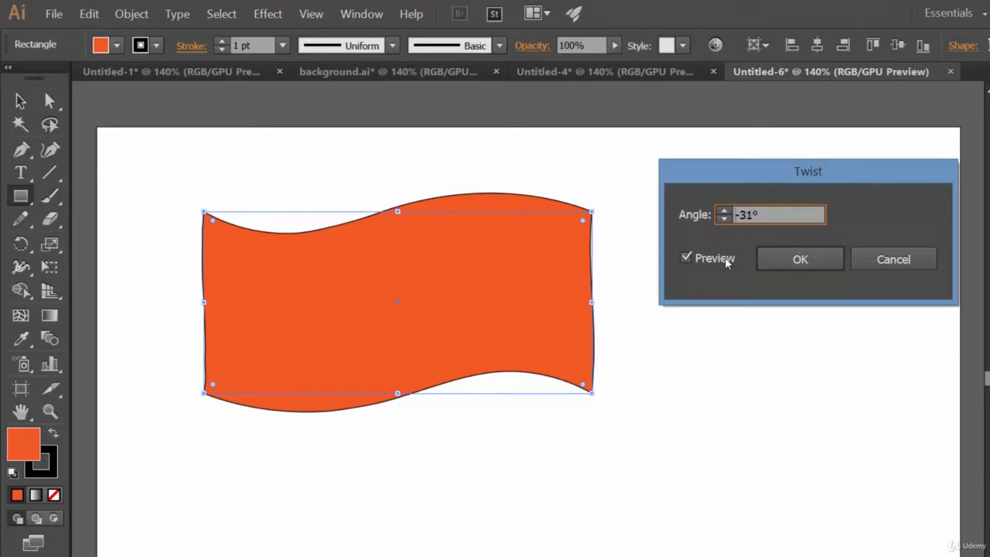
left_click(725, 212)
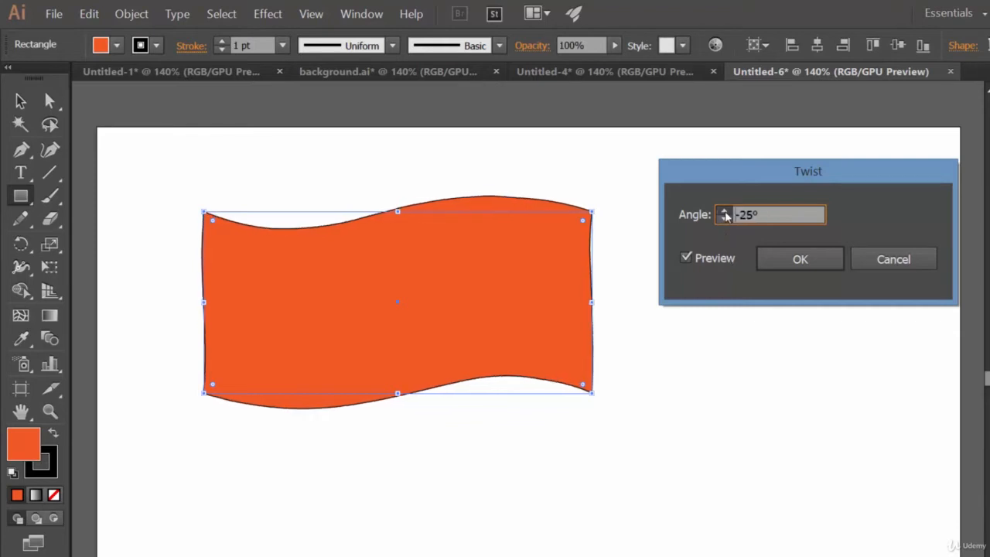
left_click(725, 215)
left_click(725, 214)
left_click(896, 261)
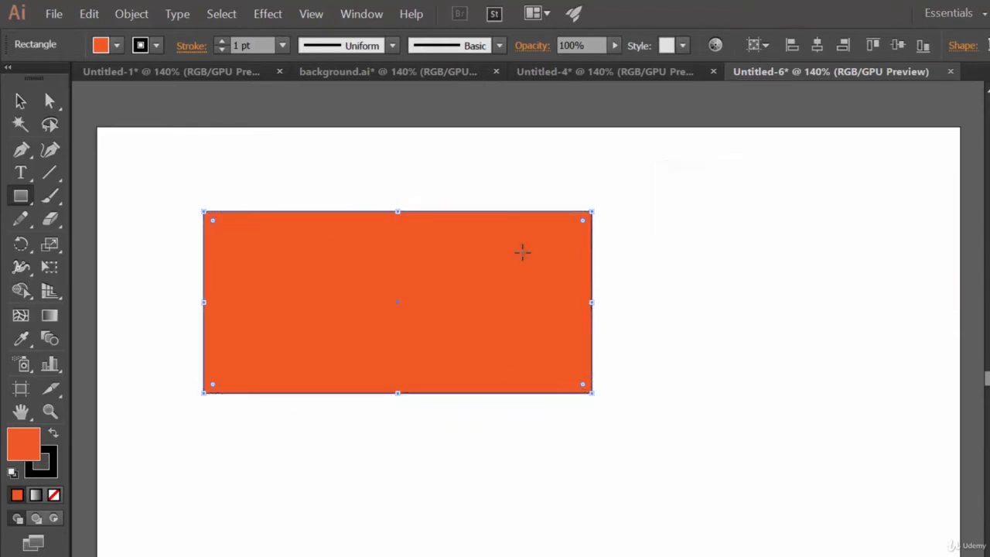
Draw a large five-pointed star beside the rectangle's upper right corner with the Star tool
left_click(19, 197)
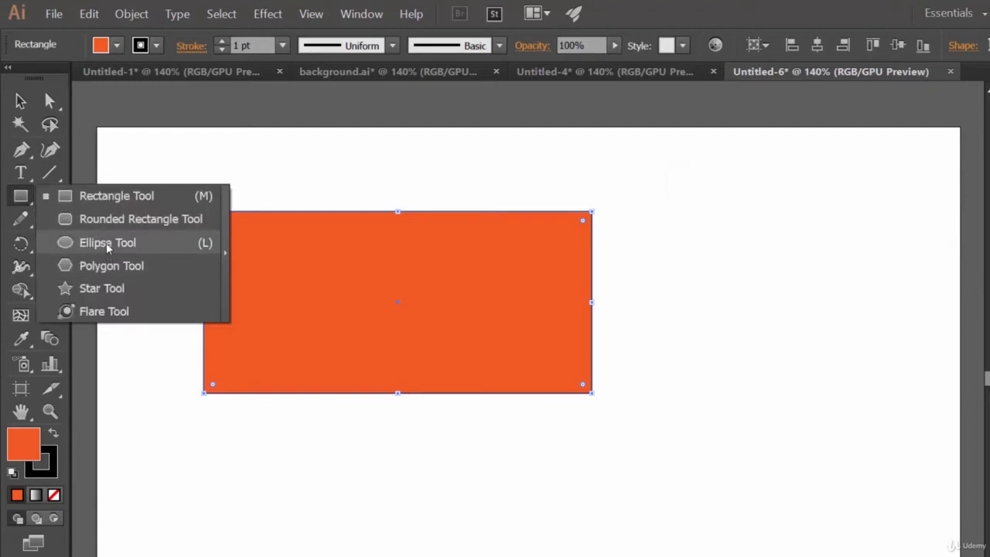
left_click(107, 287)
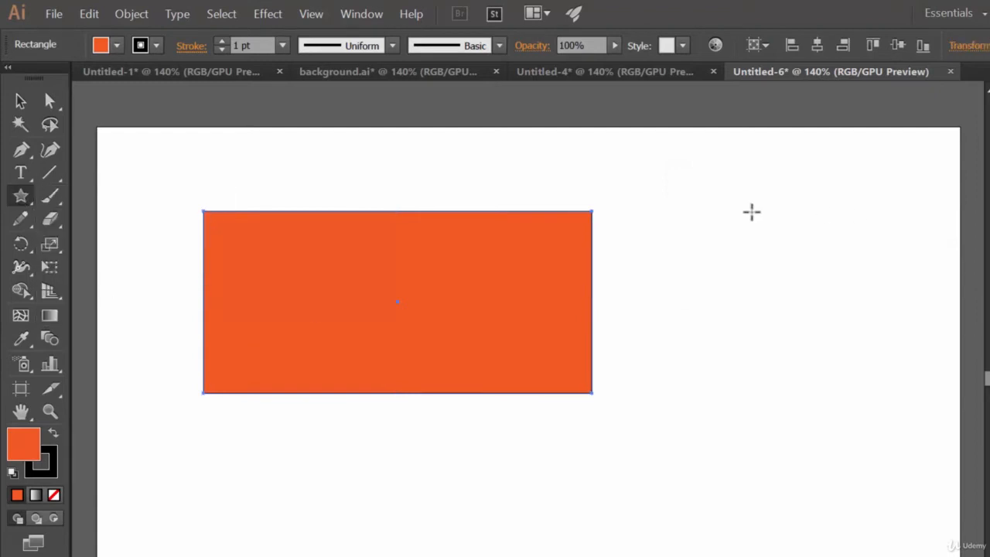
left_click_drag(702, 237, 779, 336)
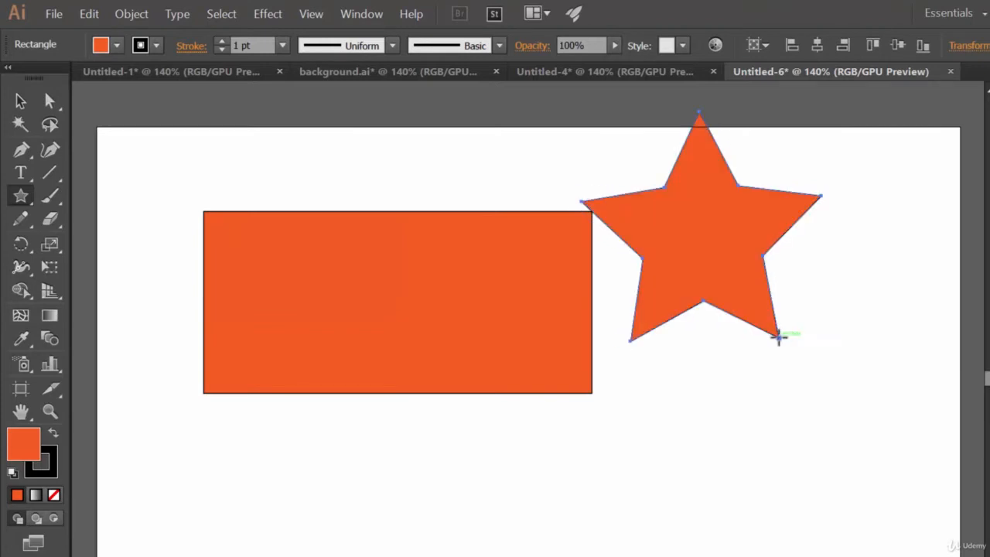
Preview a Twist effect on the five-pointed star at angles up to 218°, and cancel it
left_click(278, 15)
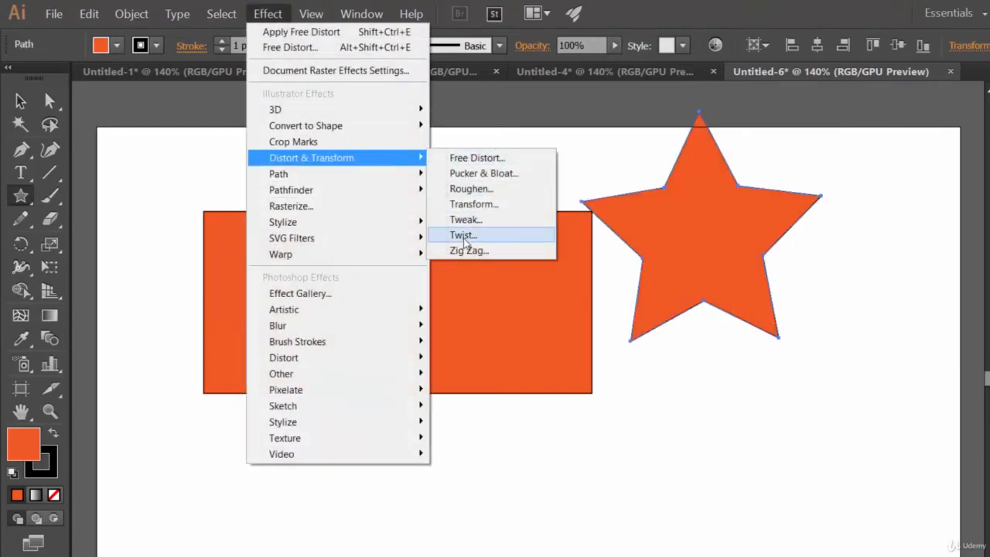
left_click(465, 237)
left_click_drag(813, 174, 346, 173)
left_click(232, 254)
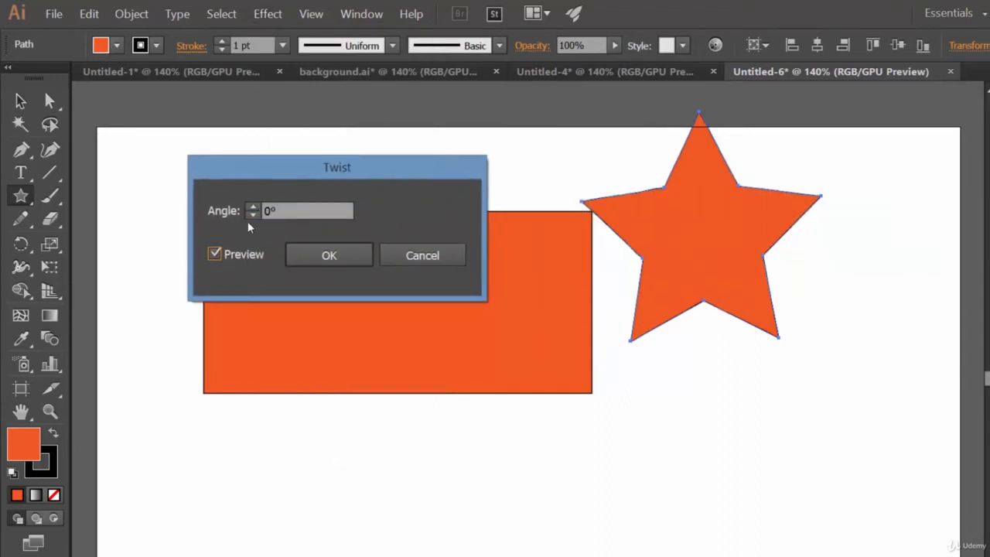
left_click_drag(253, 208, 252, 207)
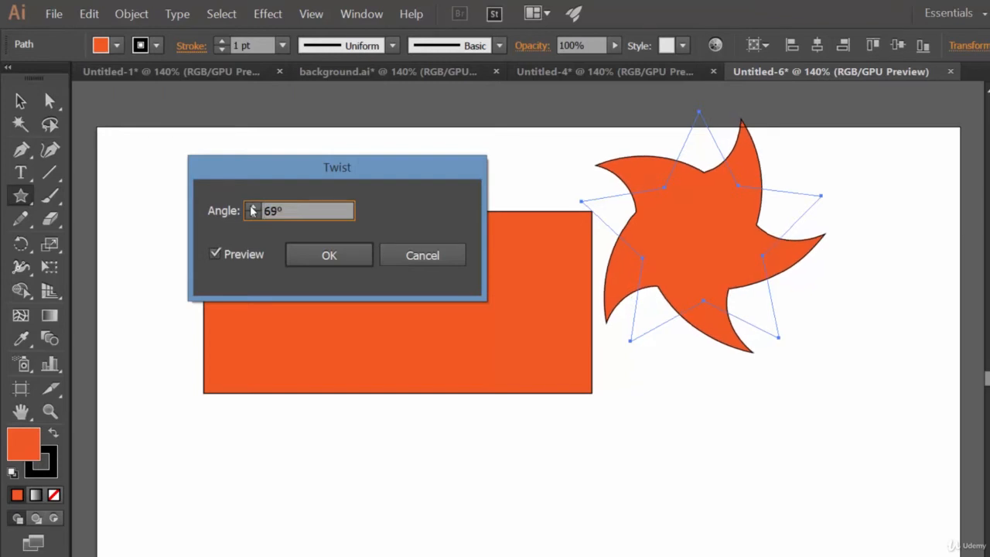
left_click_drag(252, 207, 252, 207)
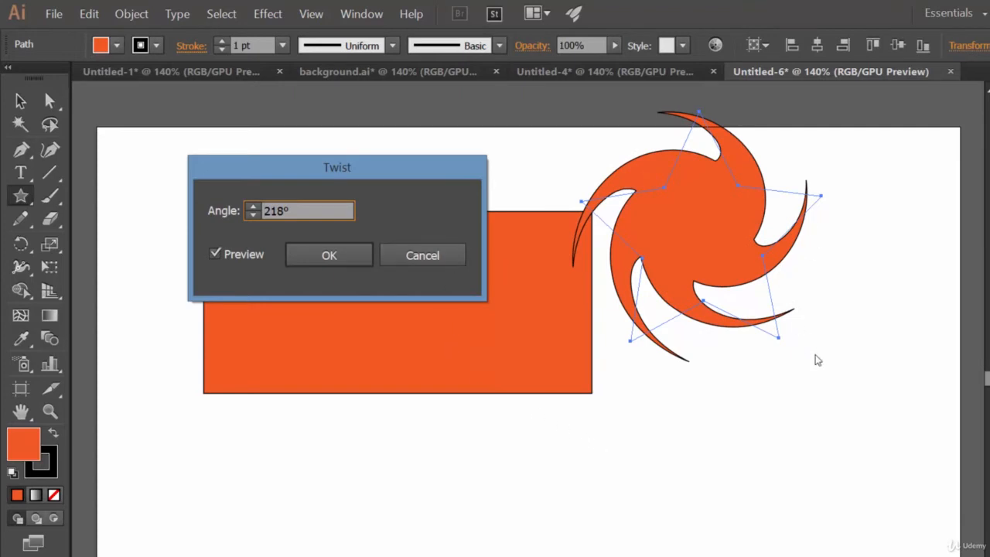
left_click(440, 256)
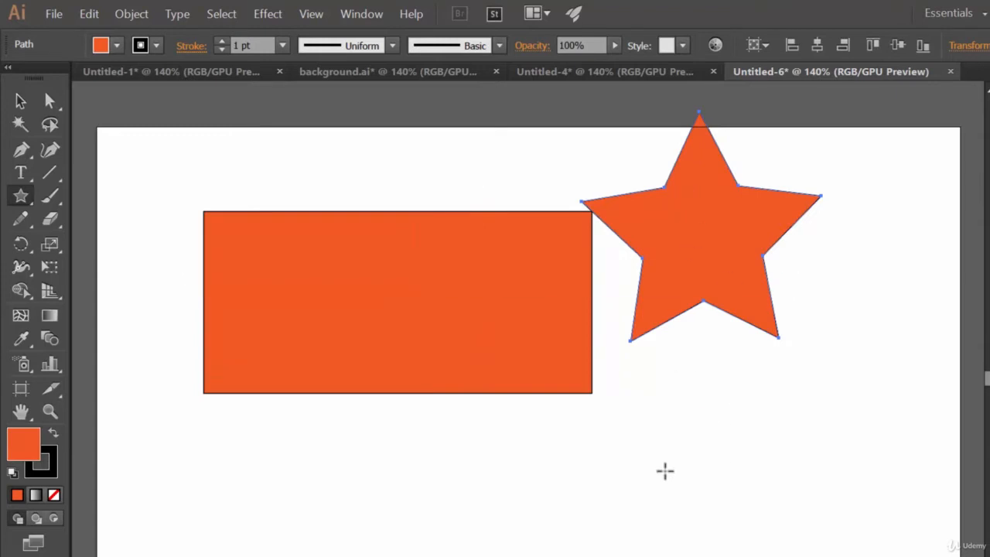
Create an eight-pointed star below the five-pointed one, with Radius 2 set to 40.0738 px
left_click(657, 519)
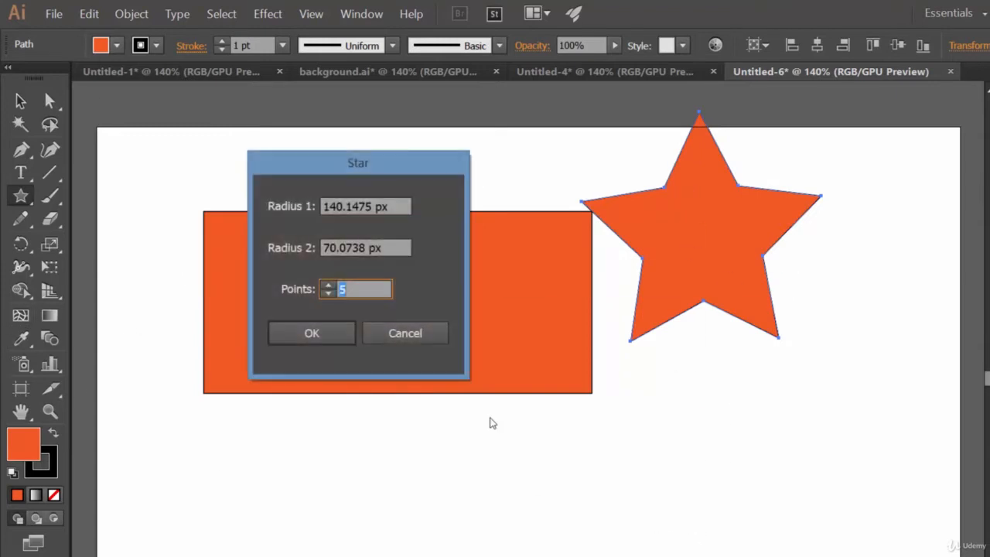
type("8")
left_click_drag(332, 248, 313, 245)
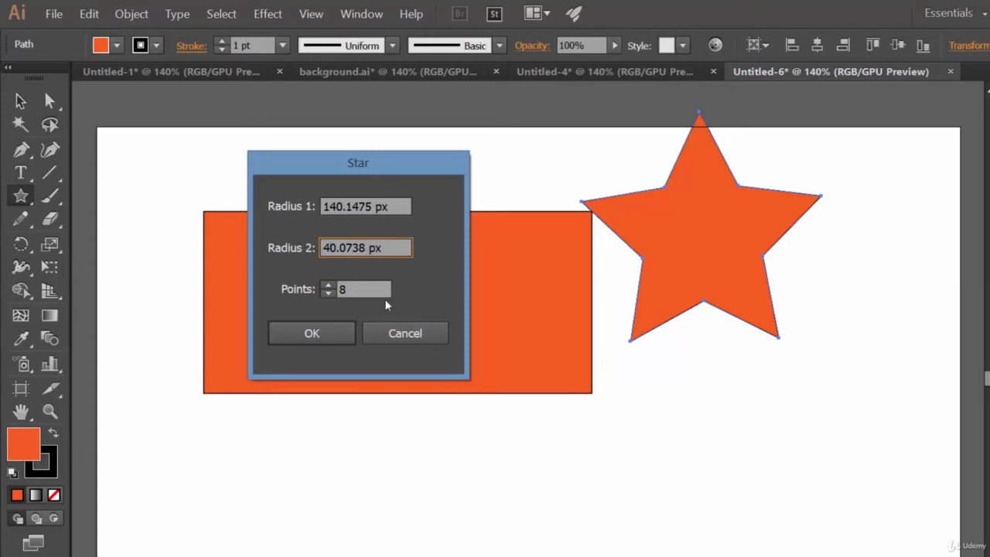
left_click(341, 333)
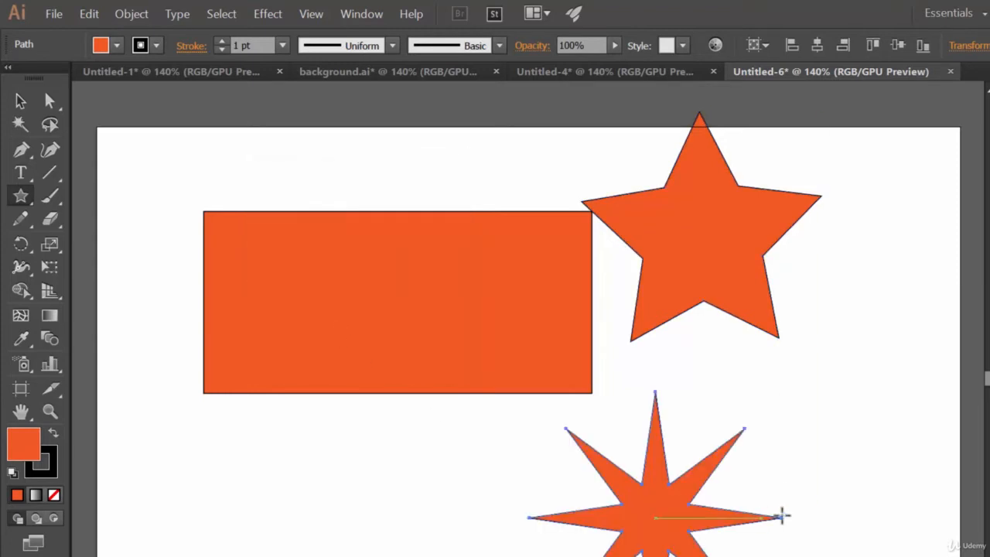
Apply the Twist effect to the eight-pointed star at an angle of 193° with the preview on
left_click(268, 14)
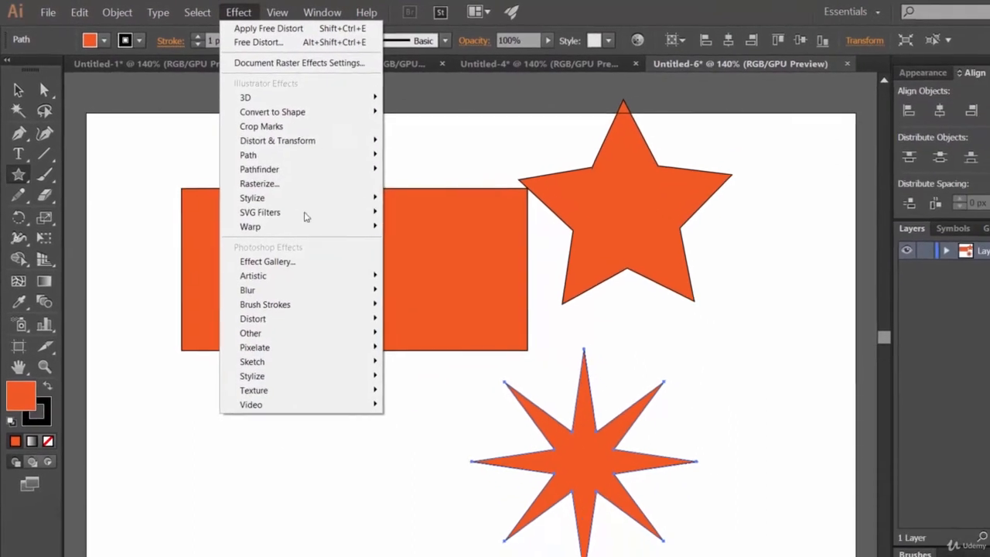
mouse_move(342, 140)
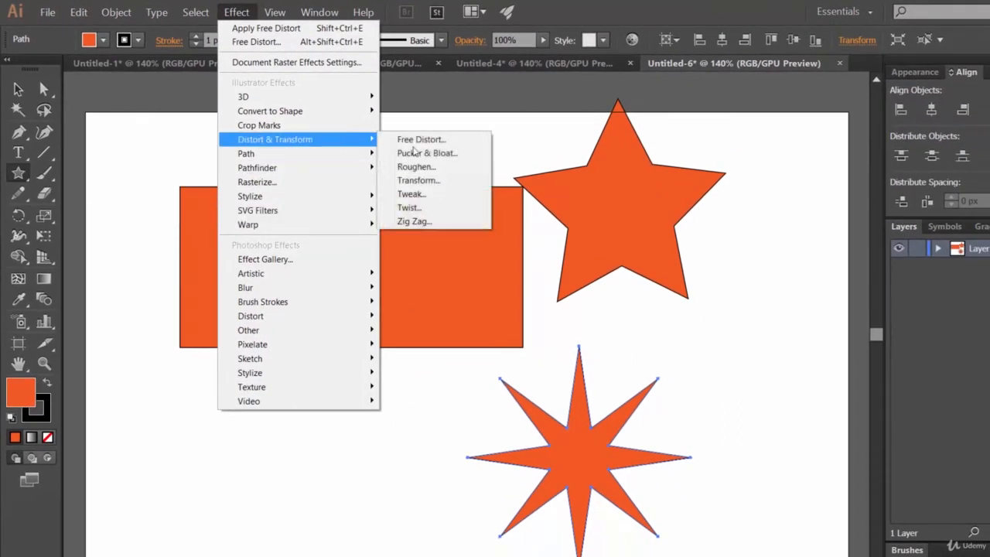
left_click(428, 211)
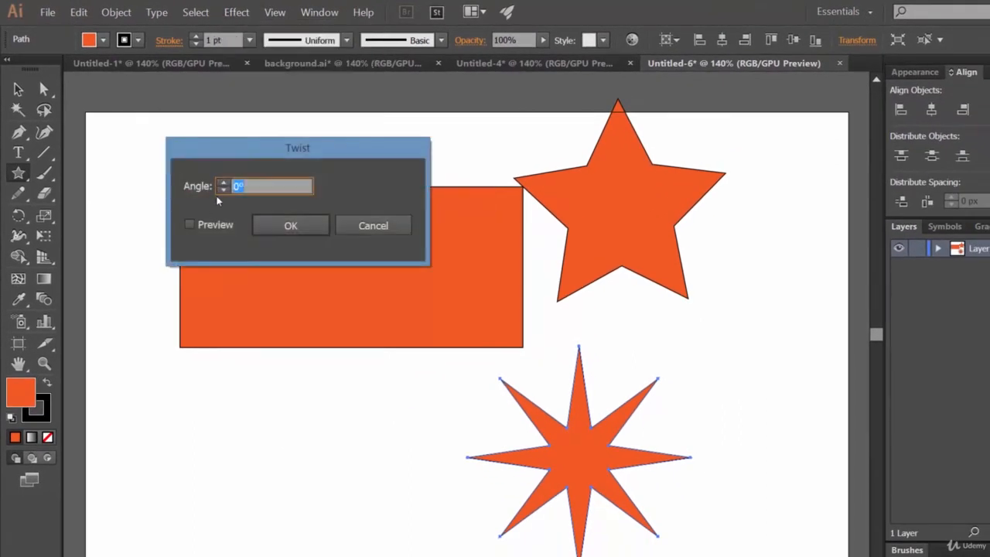
left_click(220, 222)
left_click(223, 182)
left_click(224, 184)
left_click(225, 184)
left_click(225, 184)
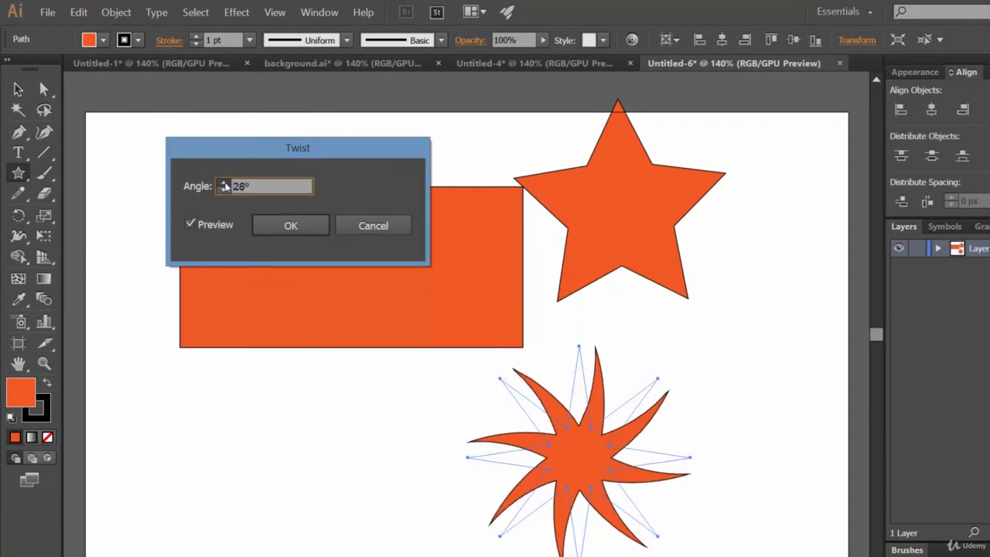
left_click(225, 184)
left_click(224, 184)
left_click(224, 184)
left_click(224, 184)
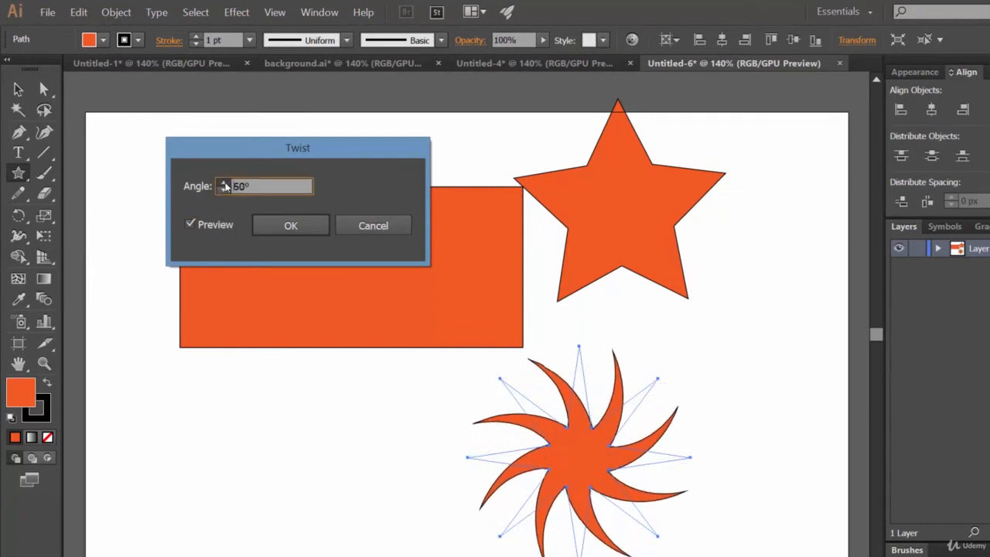
left_click(224, 185)
left_click(225, 184)
left_click(224, 184)
left_click(225, 184)
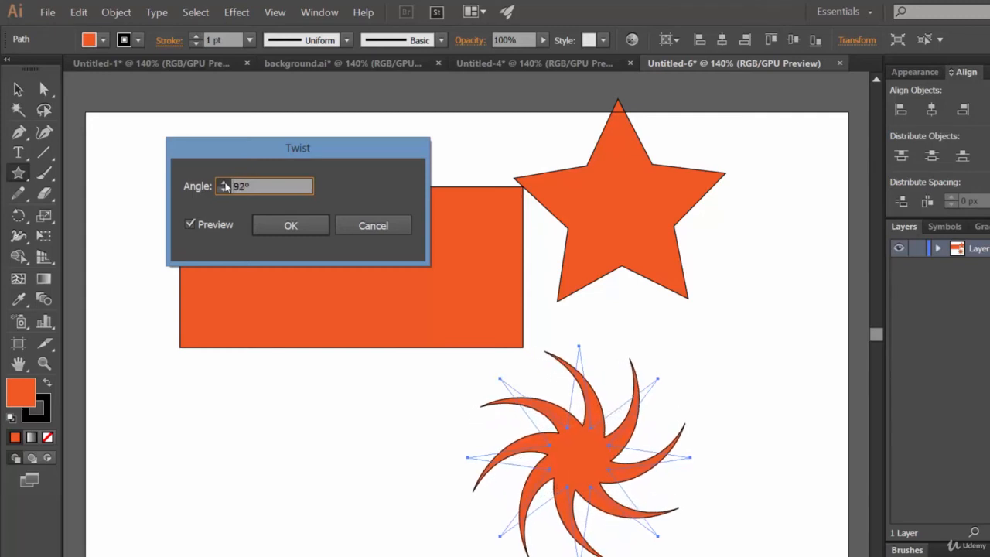
left_click(224, 184)
left_click(224, 184)
left_click(224, 184)
left_click(224, 184)
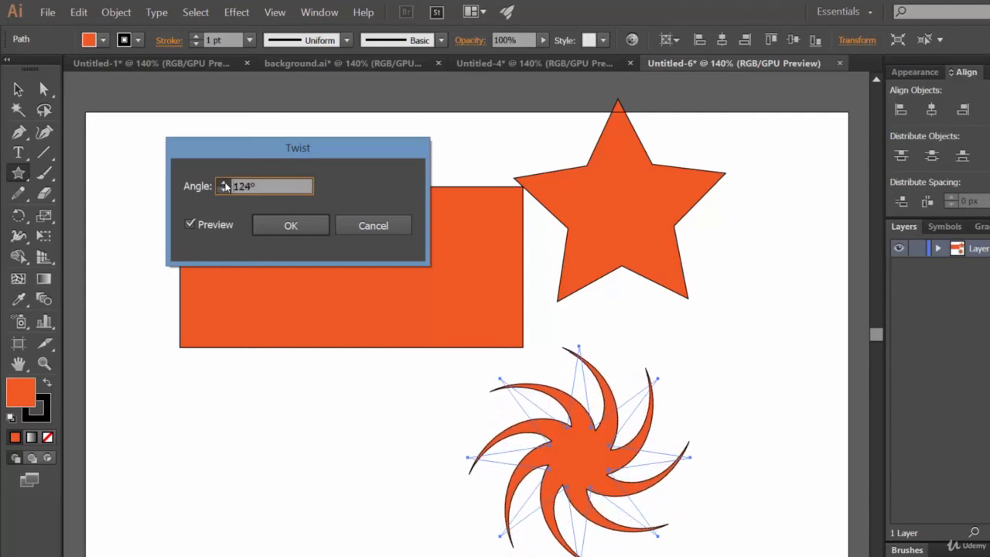
left_click(224, 184)
left_click(224, 184)
left_click(224, 184)
left_click(224, 184)
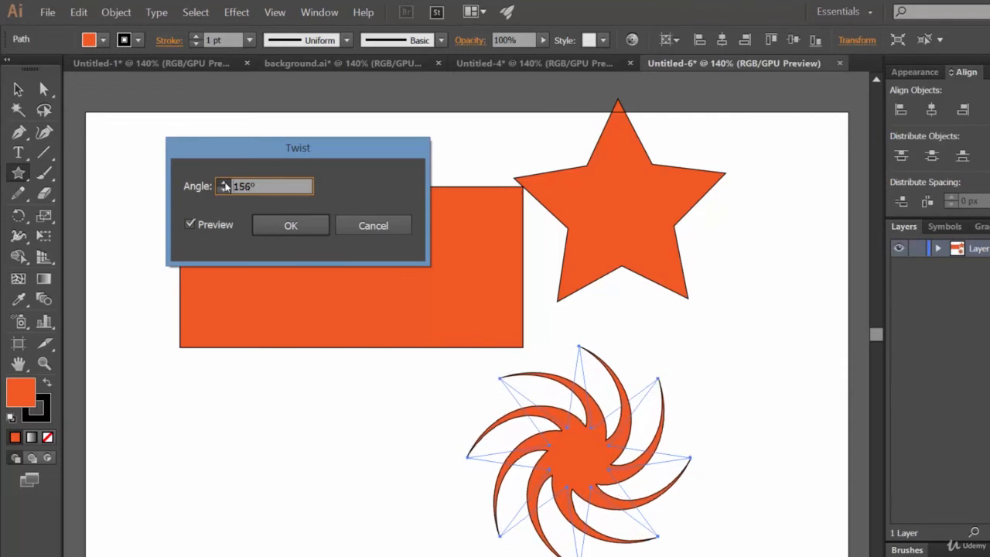
left_click(224, 184)
left_click(224, 184)
left_click(224, 185)
left_click(224, 184)
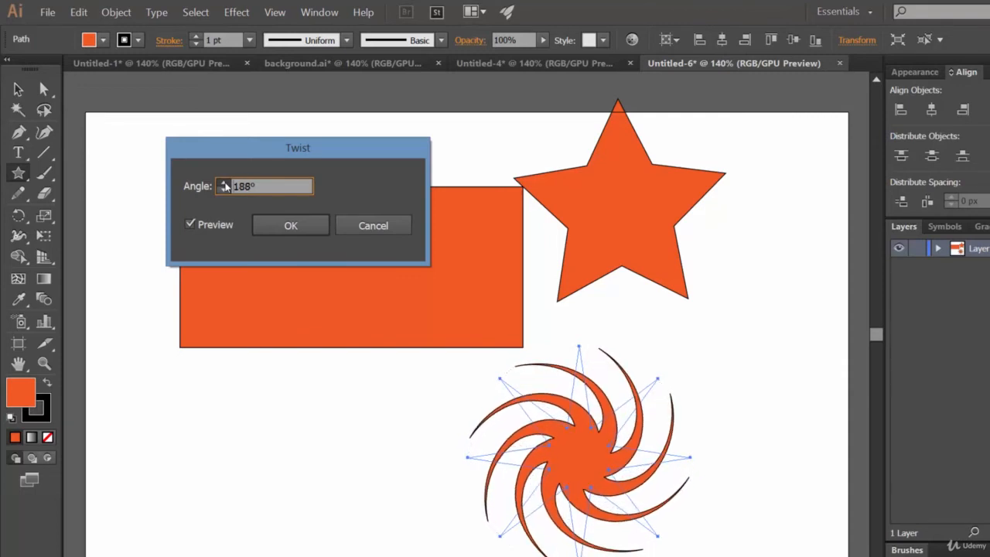
left_click(224, 185)
left_click(309, 225)
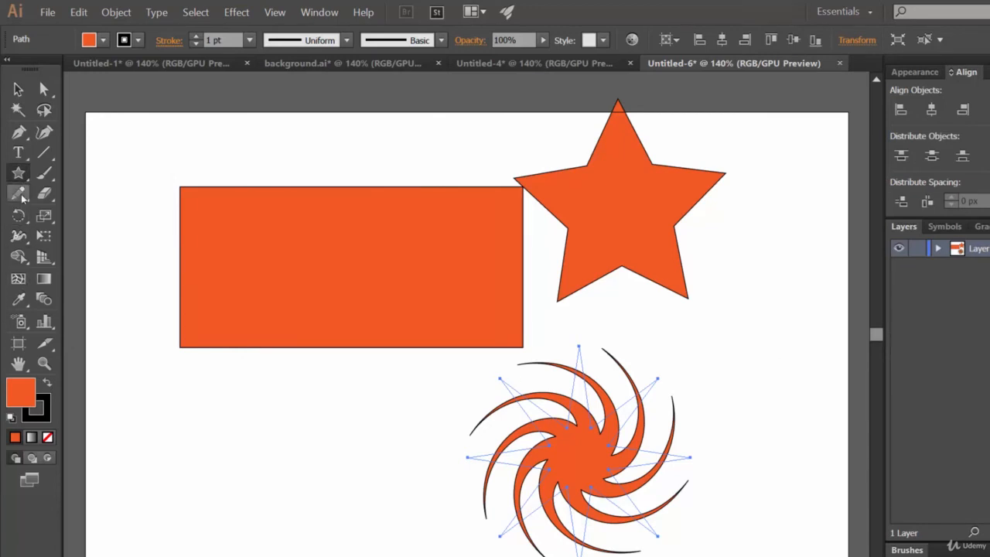
Draw a small circle at the centre of the twisted star with the Ellipse tool and fill it black
left_click_drag(19, 174, 82, 213)
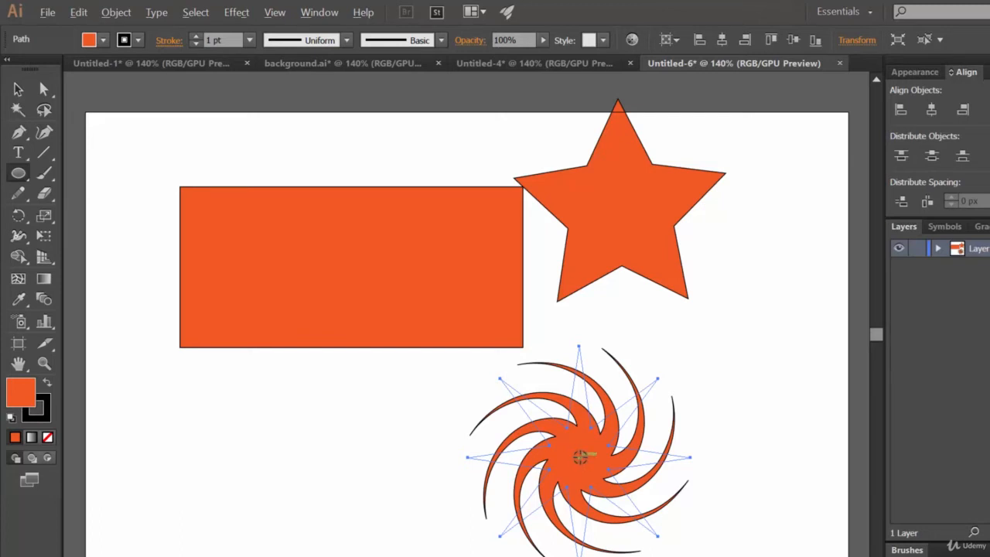
mouse_move(579, 456)
left_mouse_down()
mouse_move(600, 473)
mouse_move(588, 467)
left_mouse_up()
left_click(103, 41)
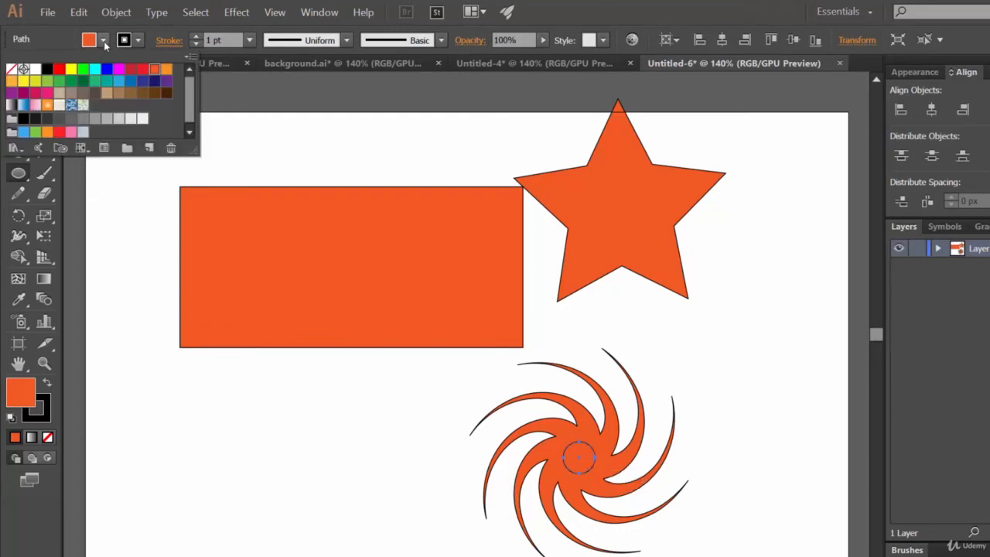
left_click(47, 69)
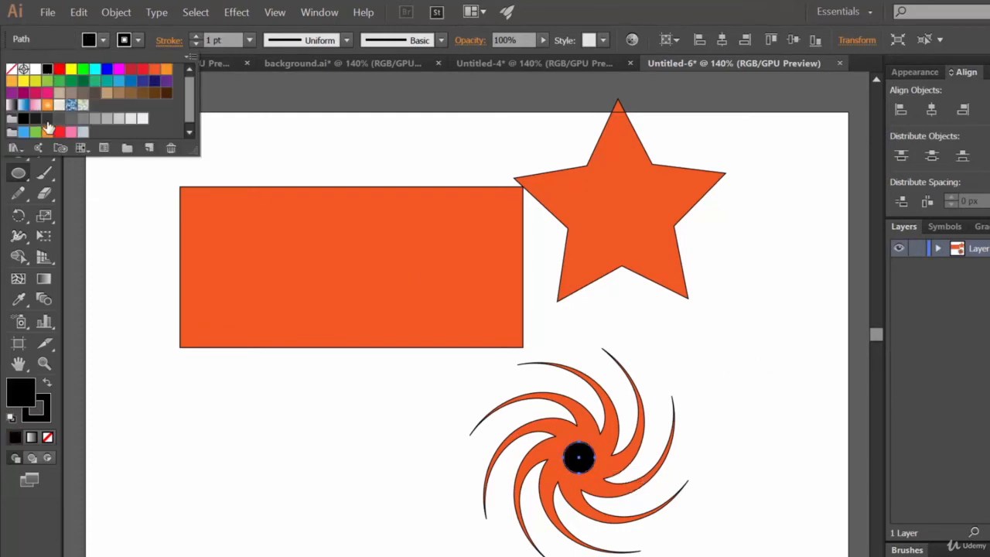
left_click(699, 4)
Select the twisted star together with its black centre circle, and clear the selection
left_click(19, 90)
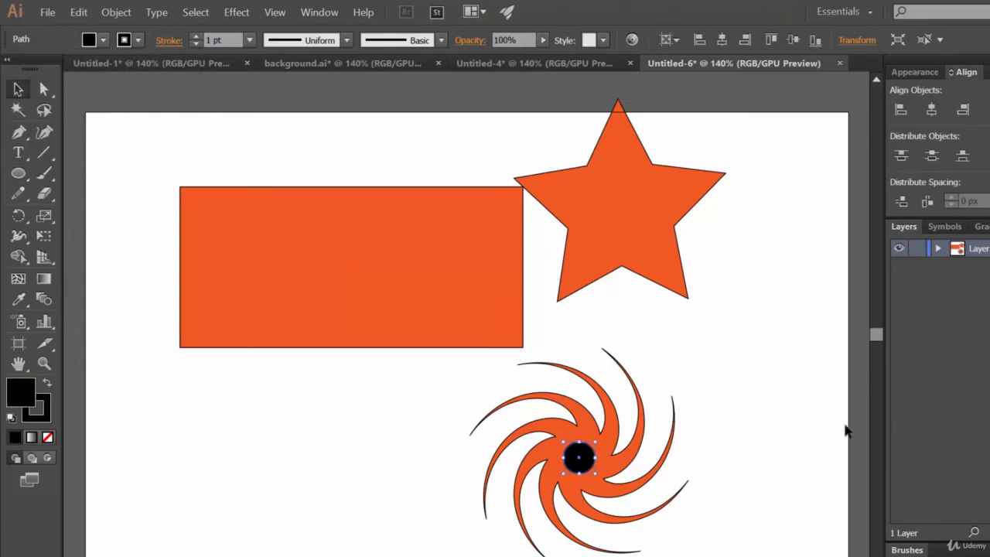
left_click(764, 433)
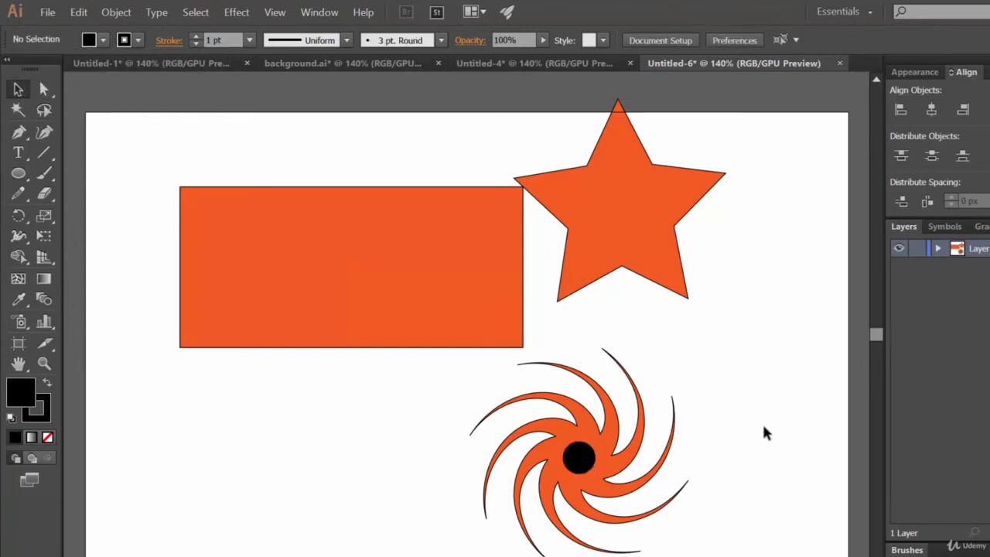
left_click_drag(722, 524, 527, 391)
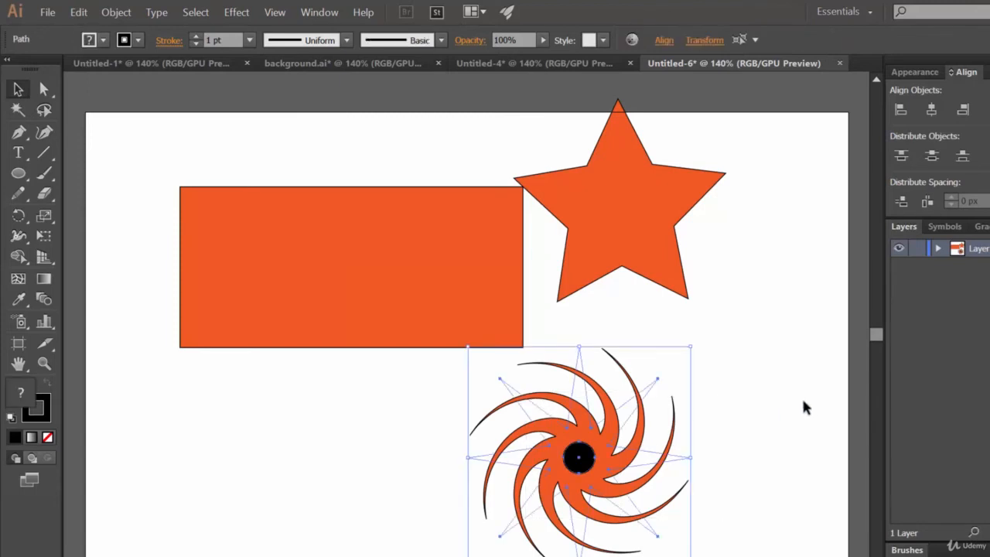
left_click(808, 401)
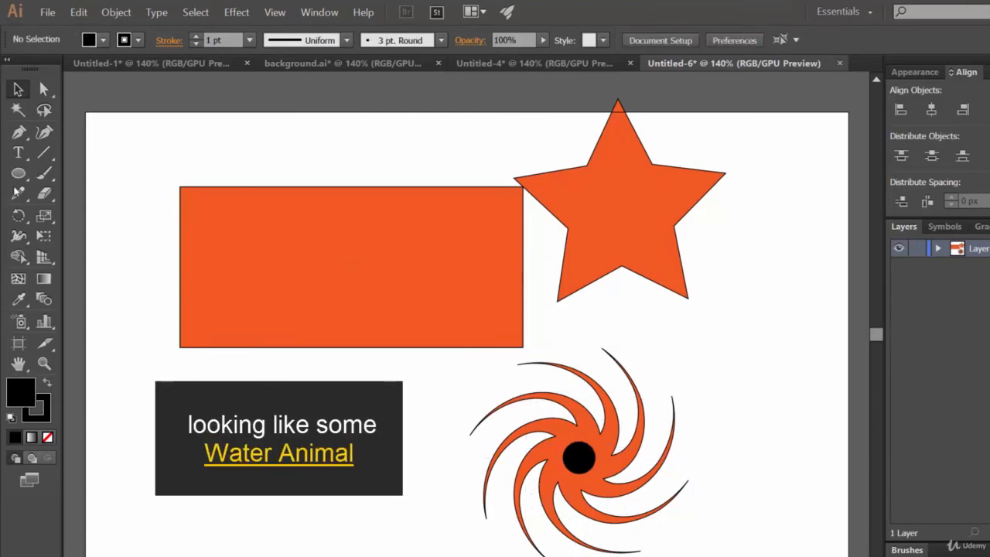
Create a six-pointed star overlapping the rectangle's lower edge, with Radius 2 set to 120.0738 px
left_click_drag(18, 173, 88, 256)
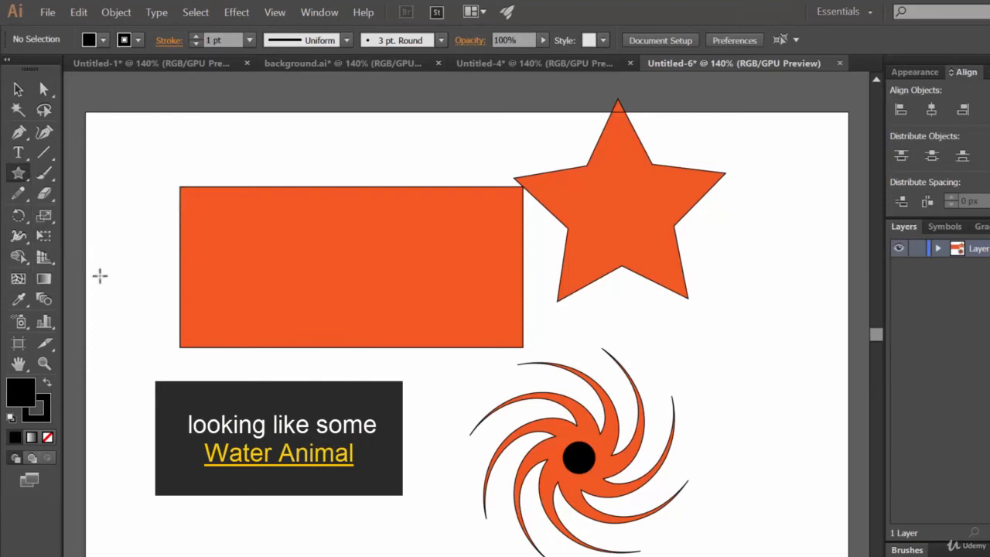
left_click(250, 194)
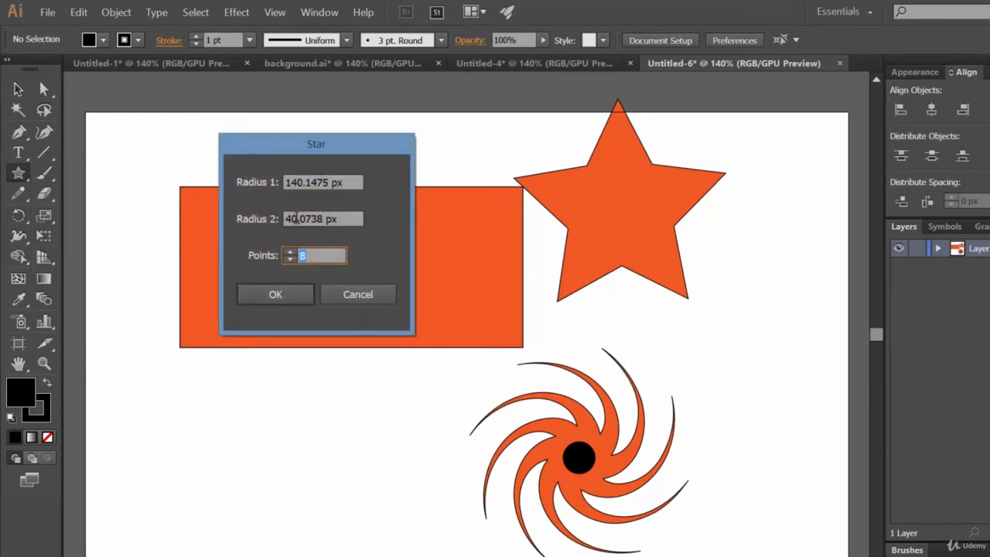
left_click_drag(298, 219, 284, 217)
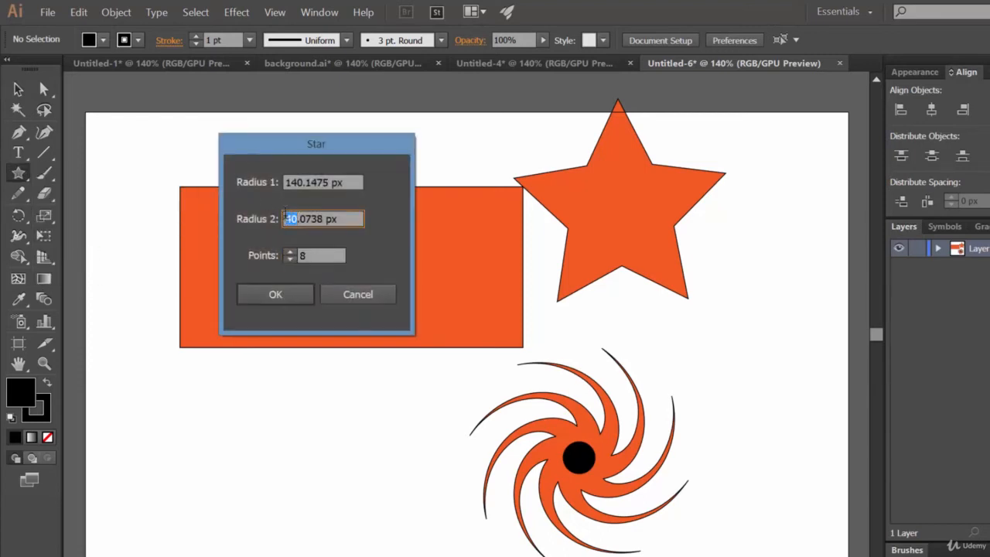
type("120")
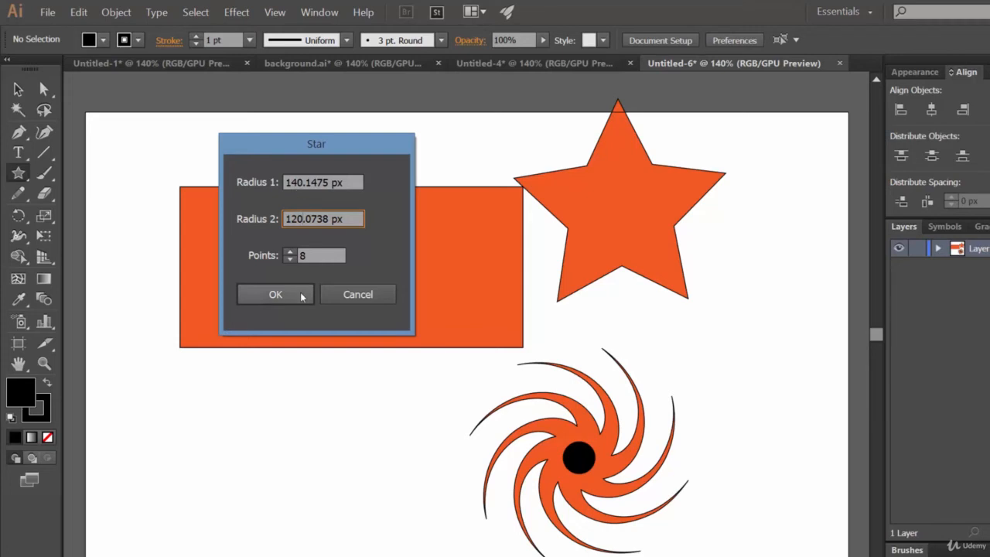
left_click(290, 258)
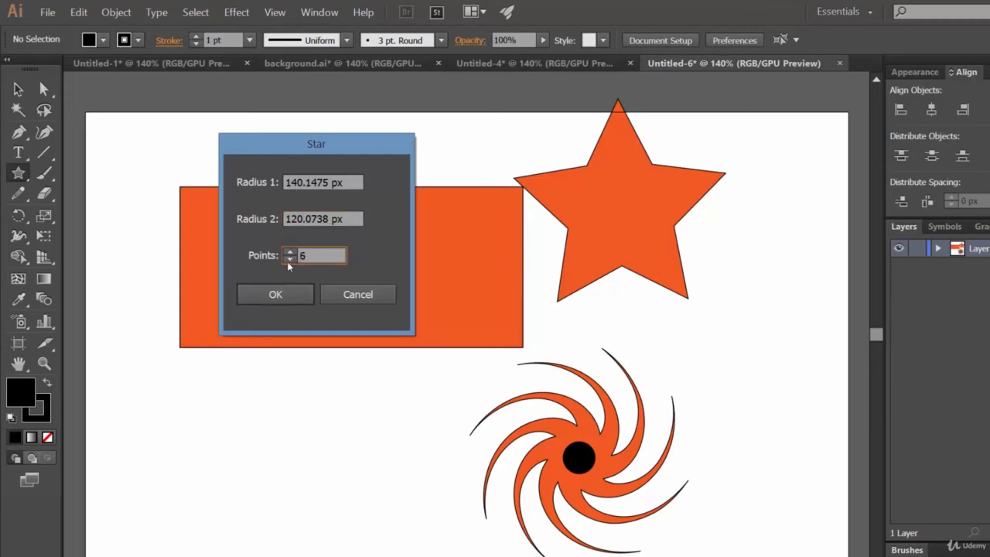
left_click(289, 292)
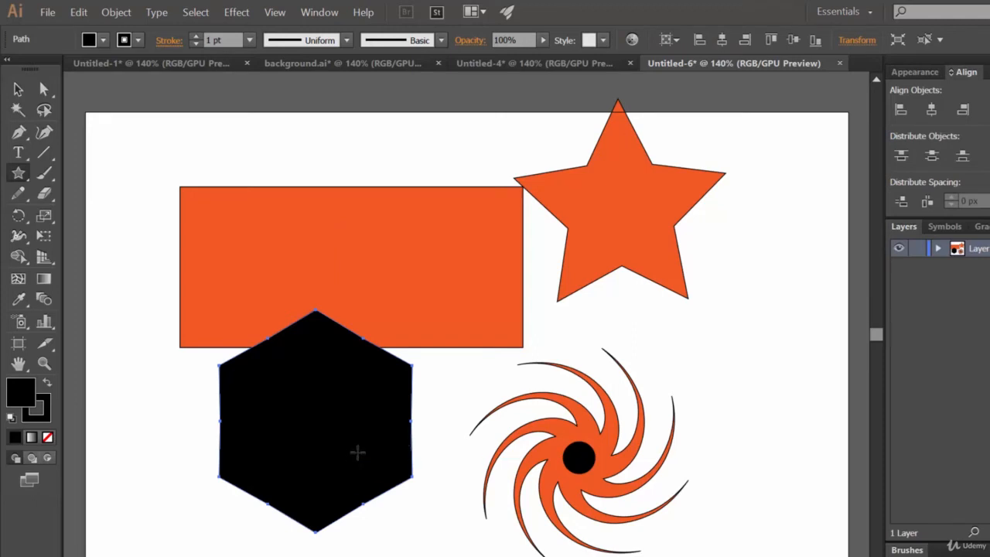
Apply the Twist effect to the black six-pointed star at an angle of 312°, and move it up over the middle of the rectangle
left_click(236, 13)
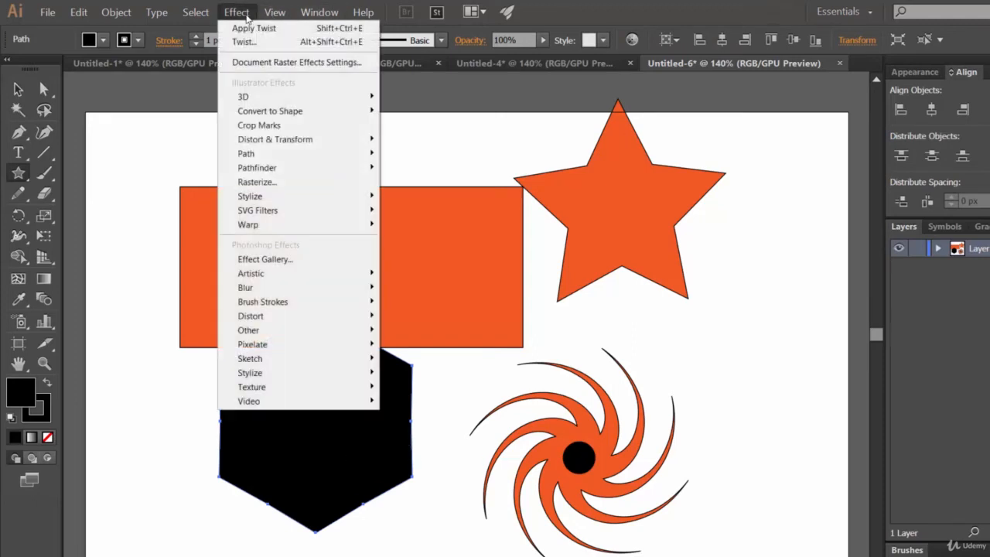
mouse_move(333, 139)
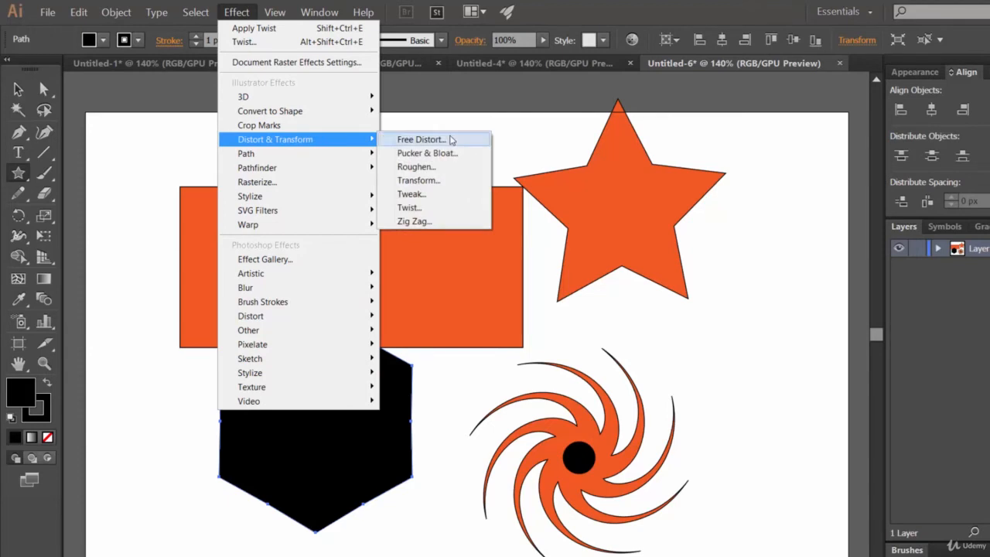
left_click(410, 208)
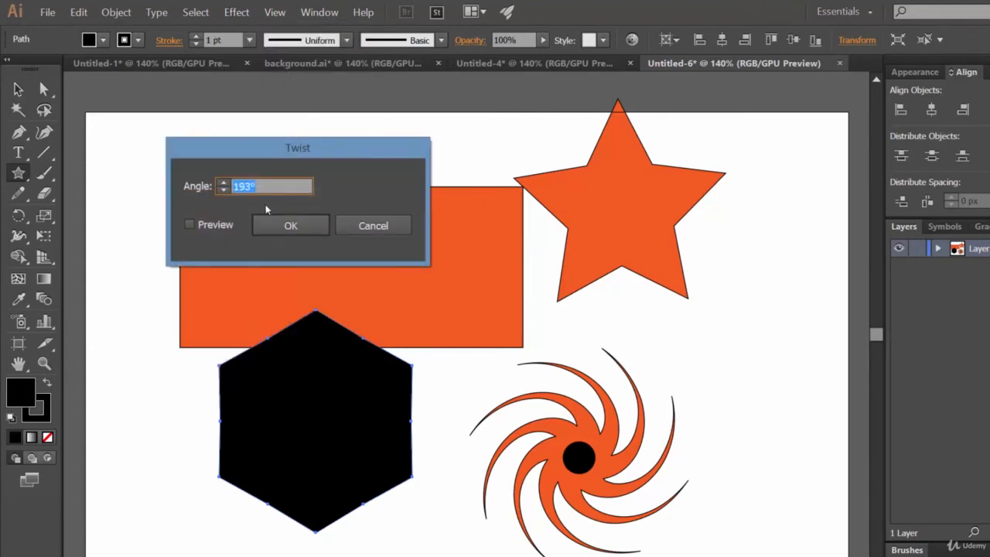
left_click(219, 226)
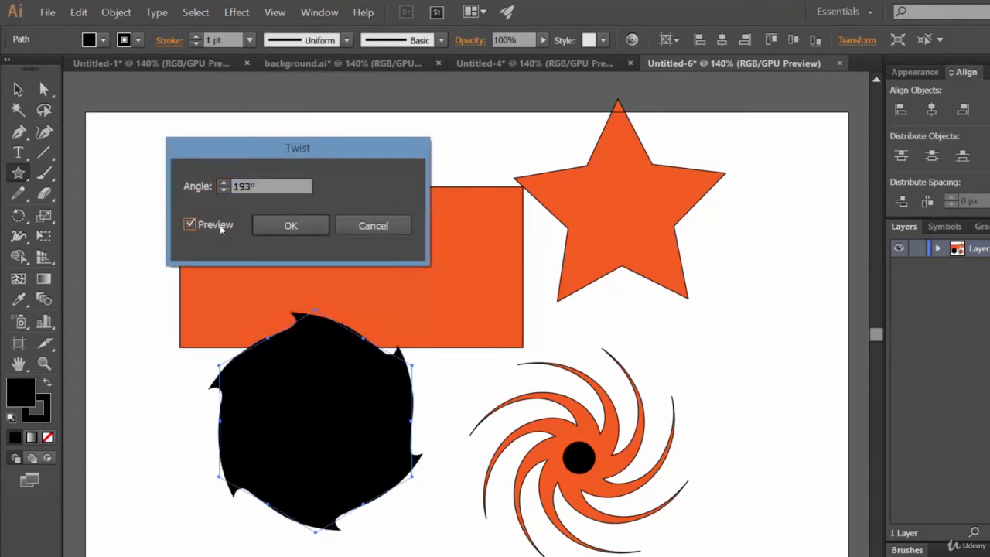
left_click(224, 185)
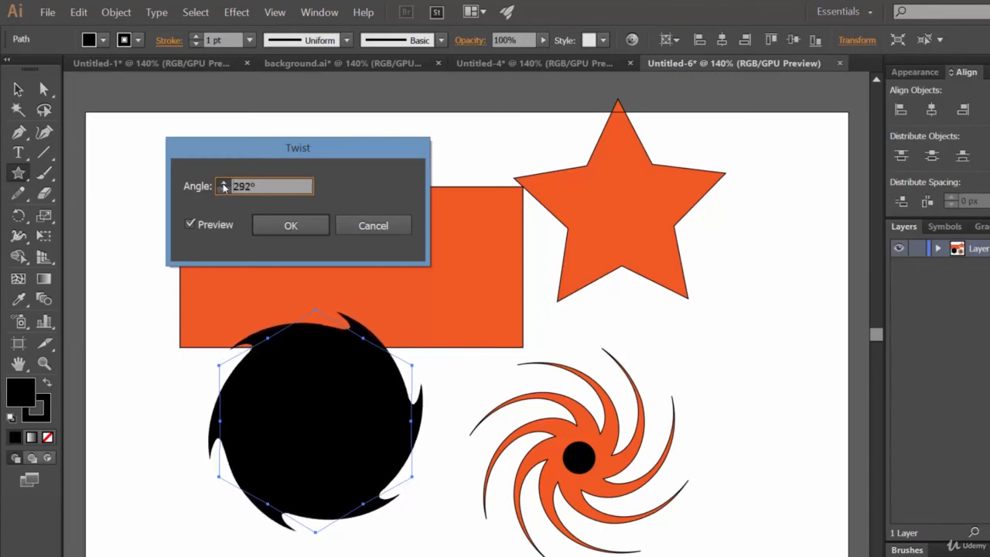
left_click(300, 223)
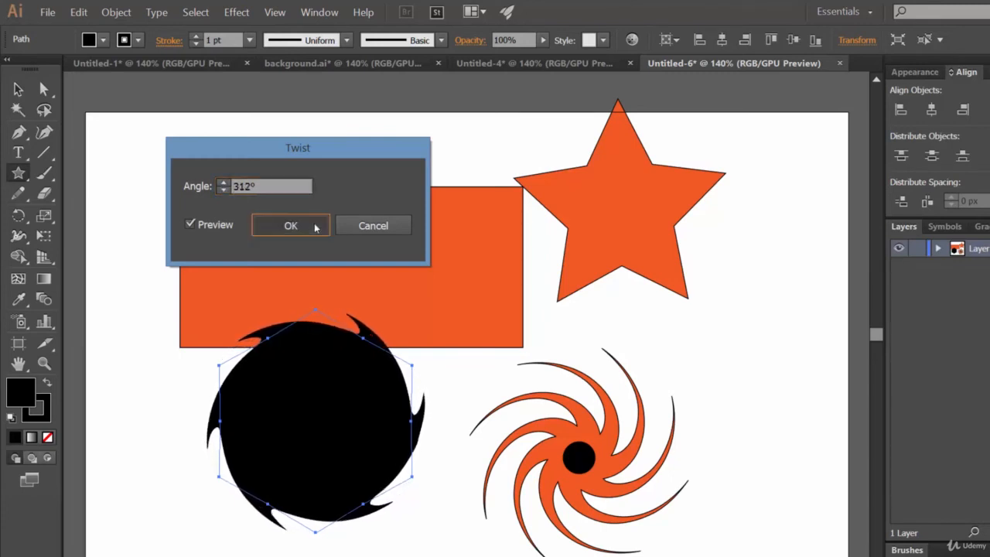
left_click(18, 89)
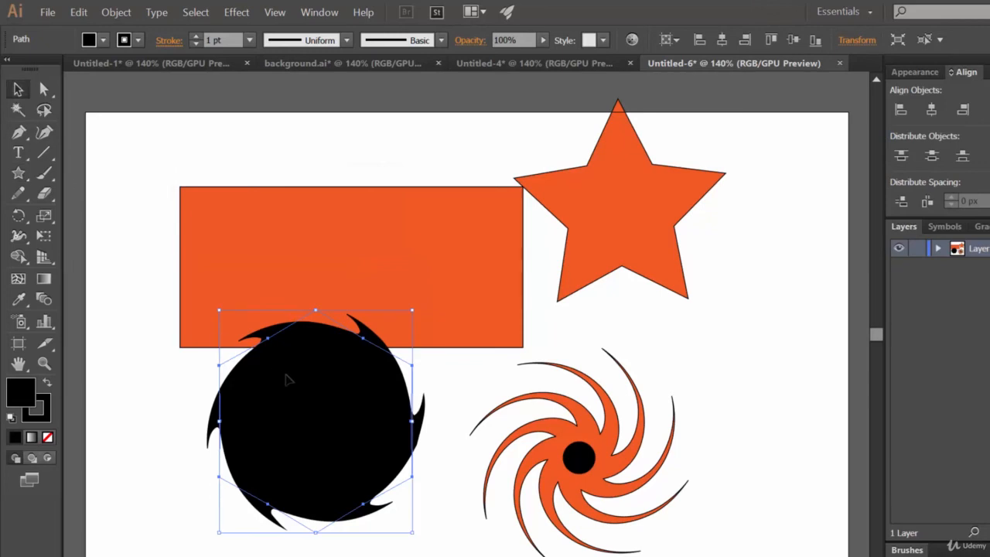
left_click_drag(345, 416, 375, 248)
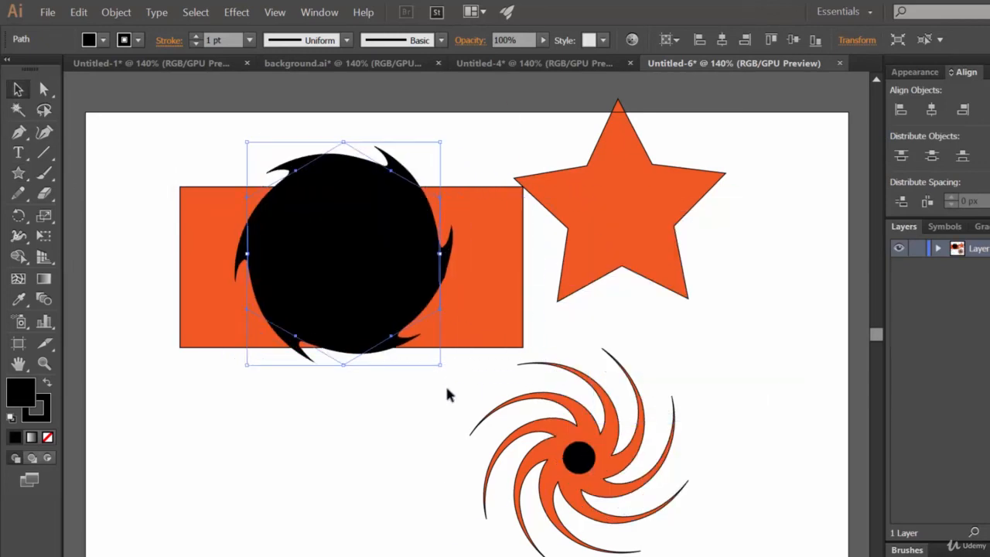
Create another six-pointed star below the twisted black shape, with Radius 2 set to 100.0738 px
left_click(23, 178)
left_click(374, 457)
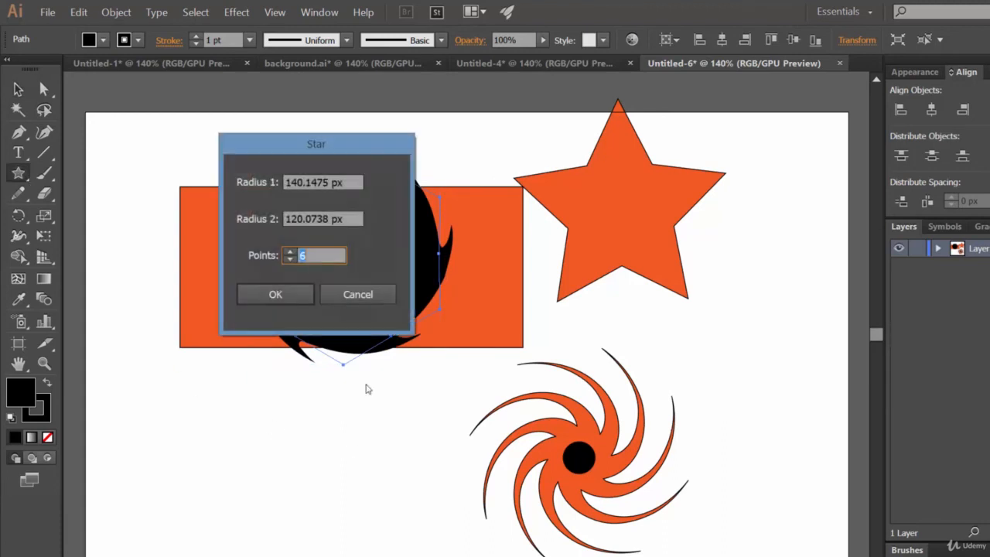
left_click_drag(299, 220, 293, 220)
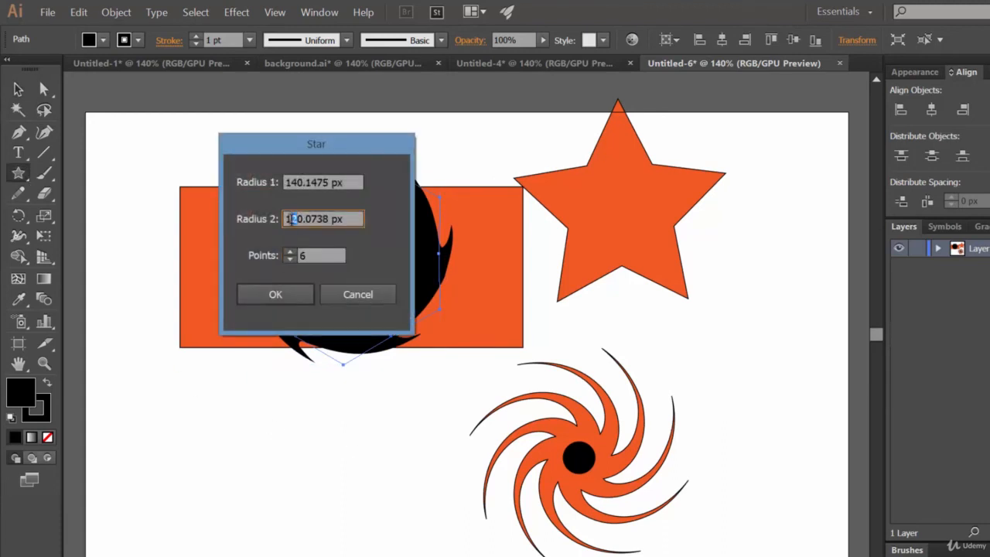
type("0")
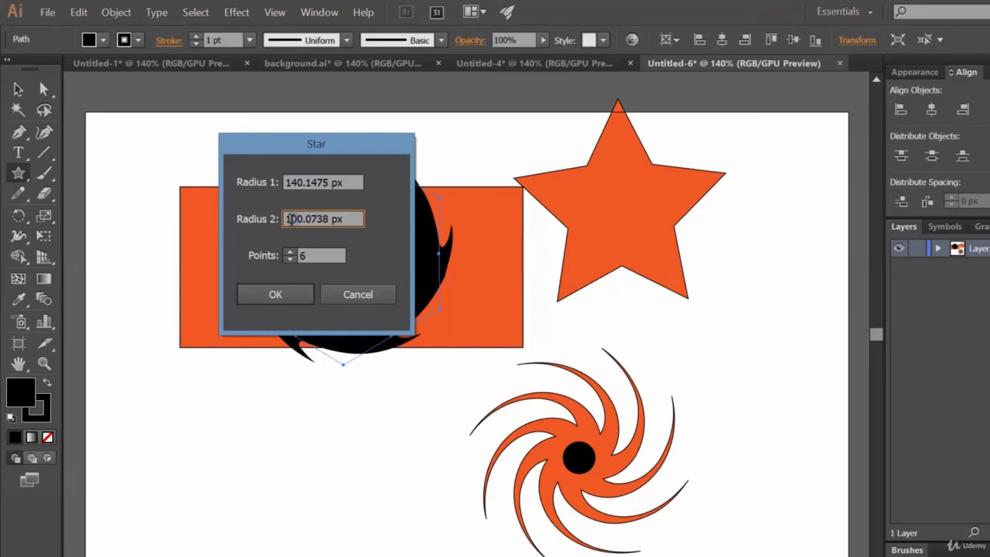
left_click(283, 296)
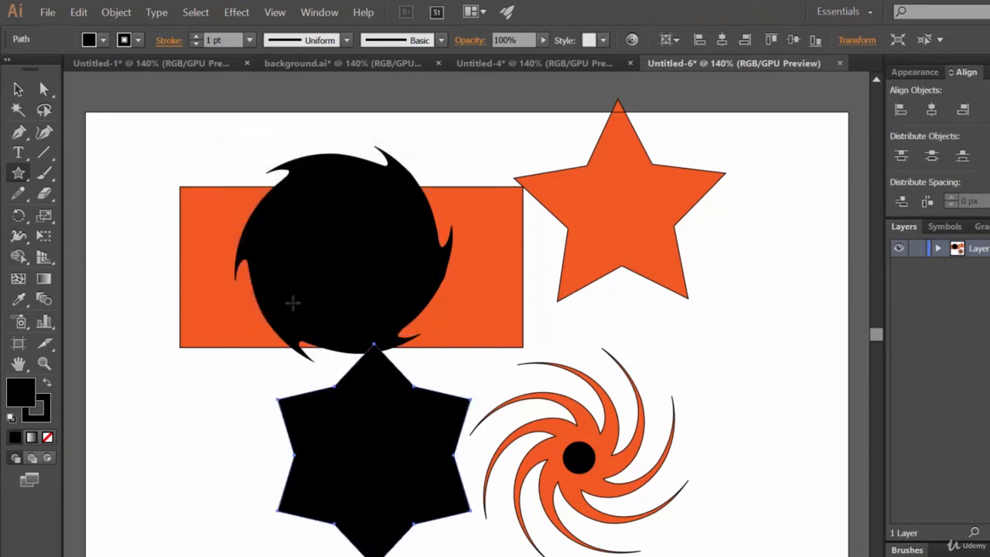
Open the Twist effect for the lower black six-pointed star and preview it at an angle of 312°
left_click(236, 12)
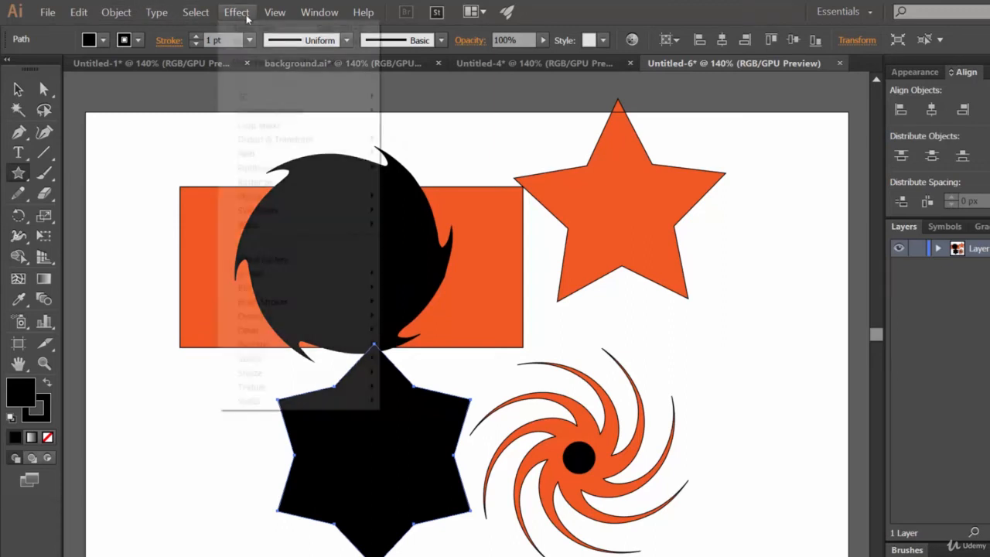
mouse_move(331, 141)
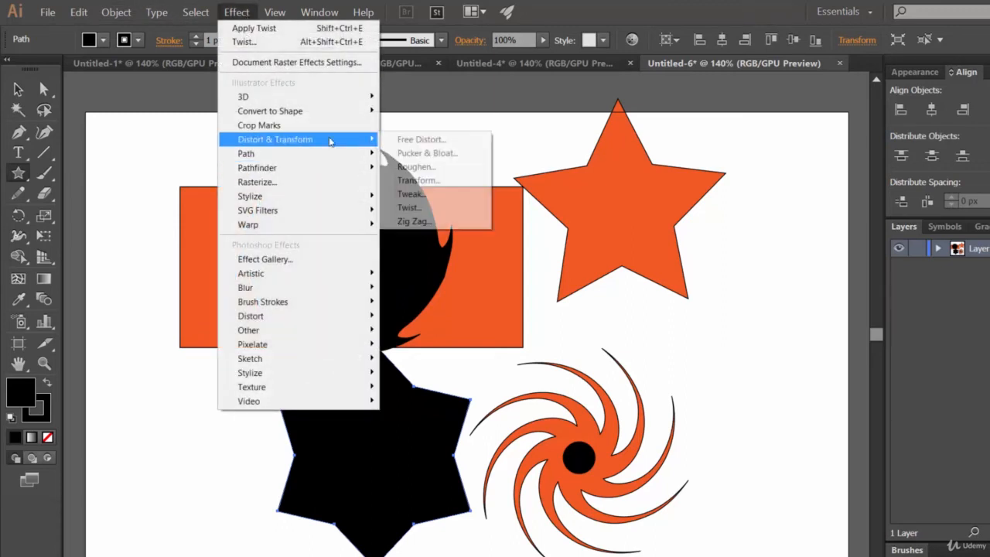
left_click(422, 207)
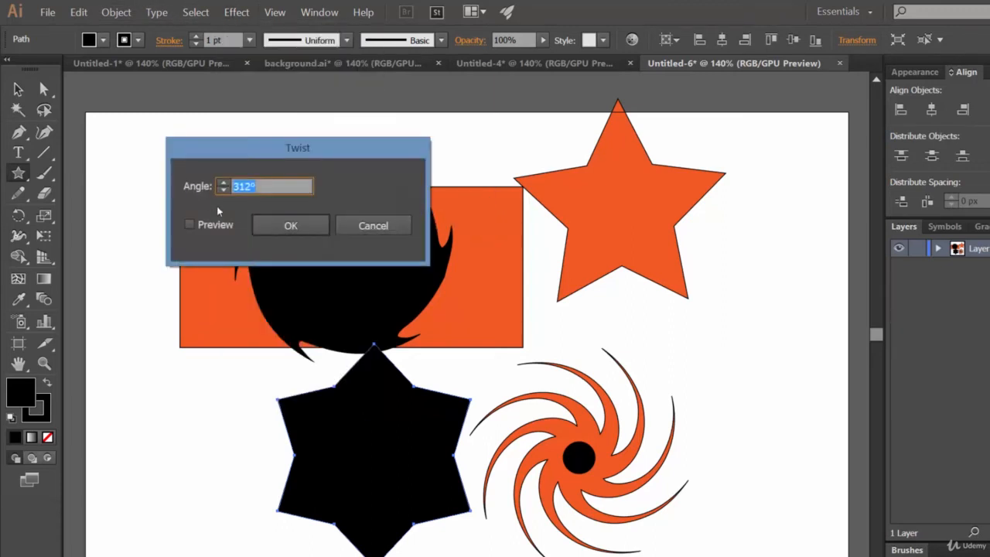
left_click(214, 226)
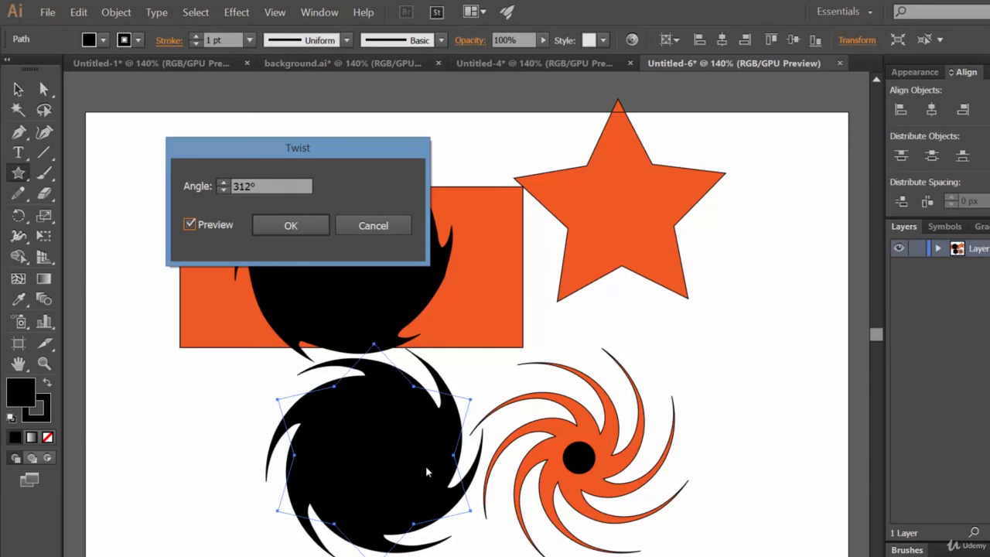
Lower the Twist angle in stages through 298° and 252°, and apply the effect to the lower black star
left_click(223, 190)
left_click(223, 190)
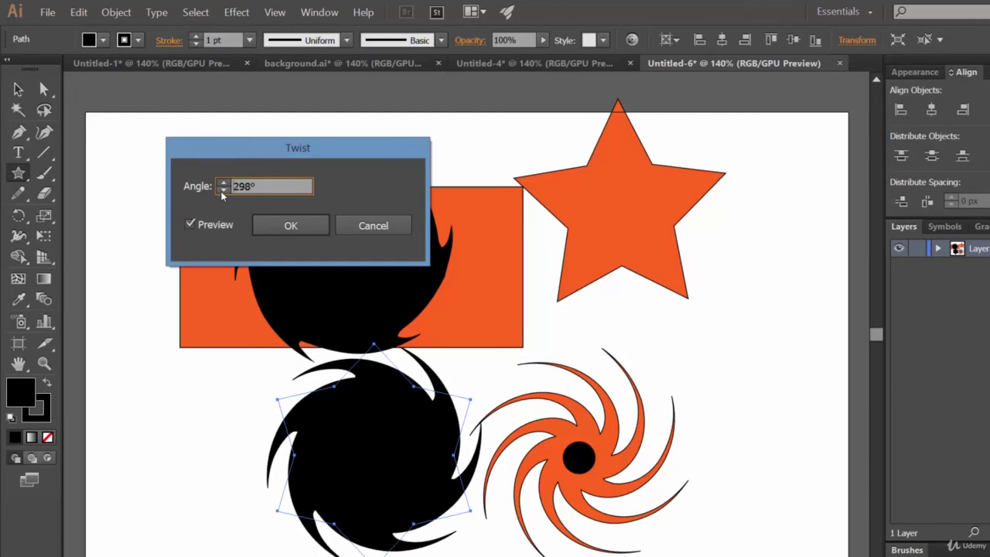
left_click(223, 190)
left_click(223, 190)
left_click(223, 191)
left_click(222, 191)
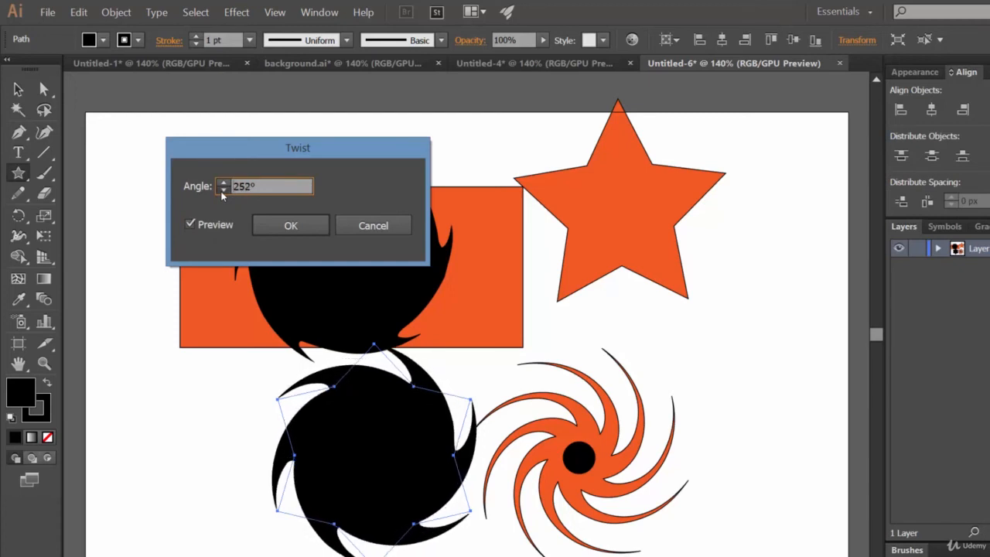
left_click(223, 190)
left_click(223, 190)
left_click(291, 225)
left_click(803, 376)
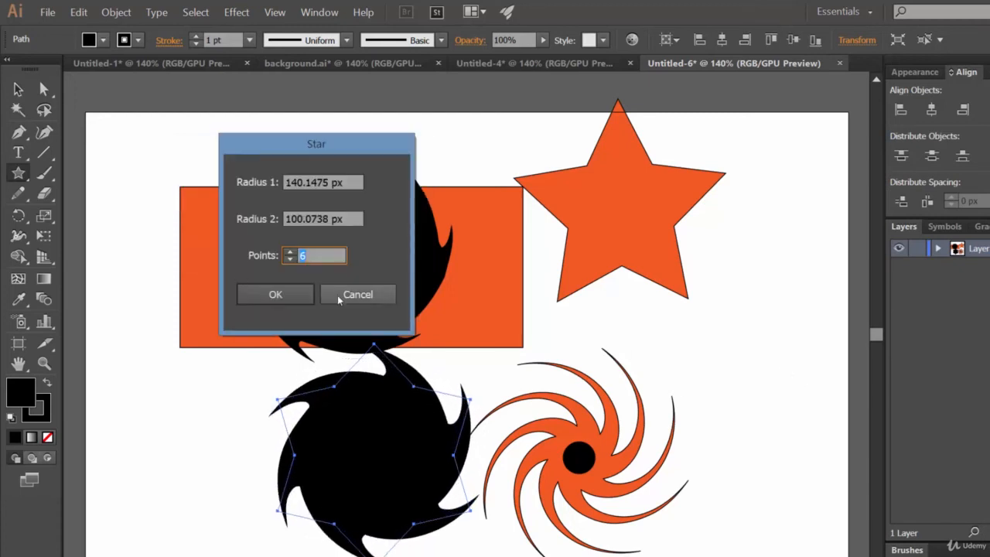
left_click(340, 296)
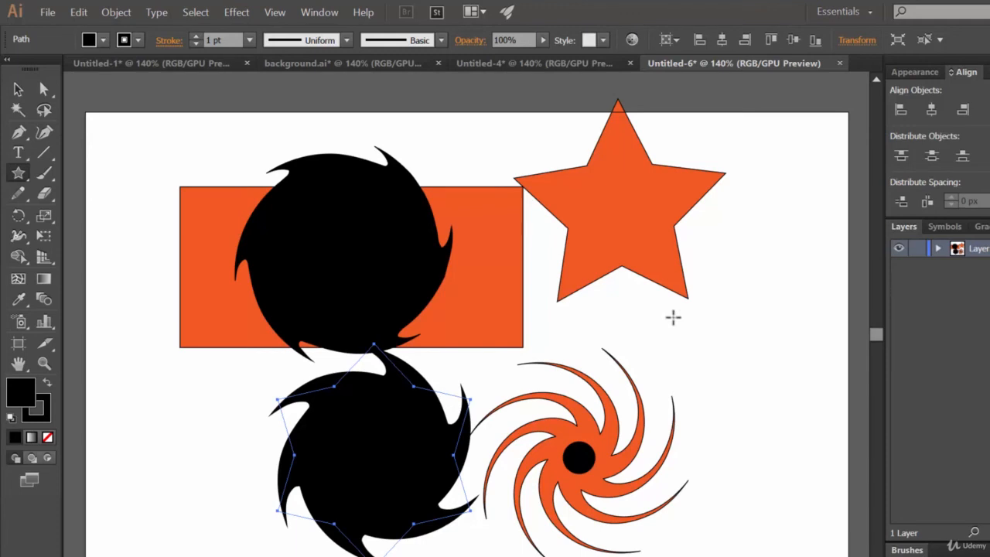
Try the Roughen effect on the lower twisted black star, previewing a relative size of 51% with corner points
left_click(246, 13)
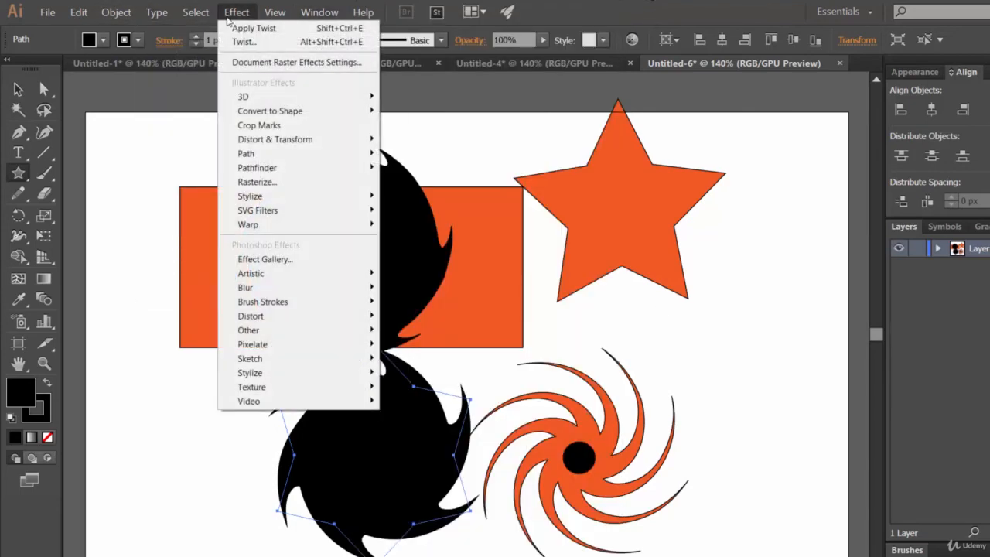
mouse_move(304, 145)
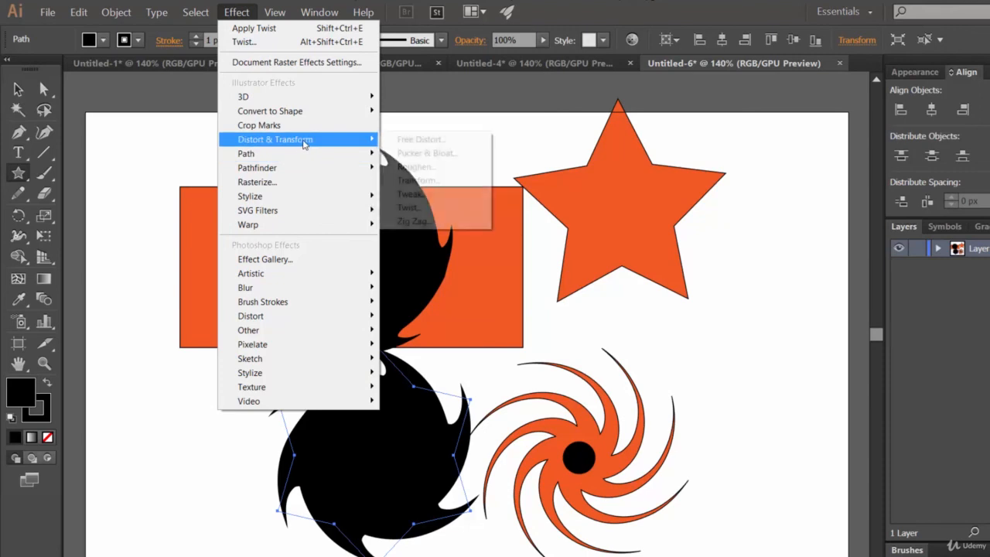
left_click(427, 167)
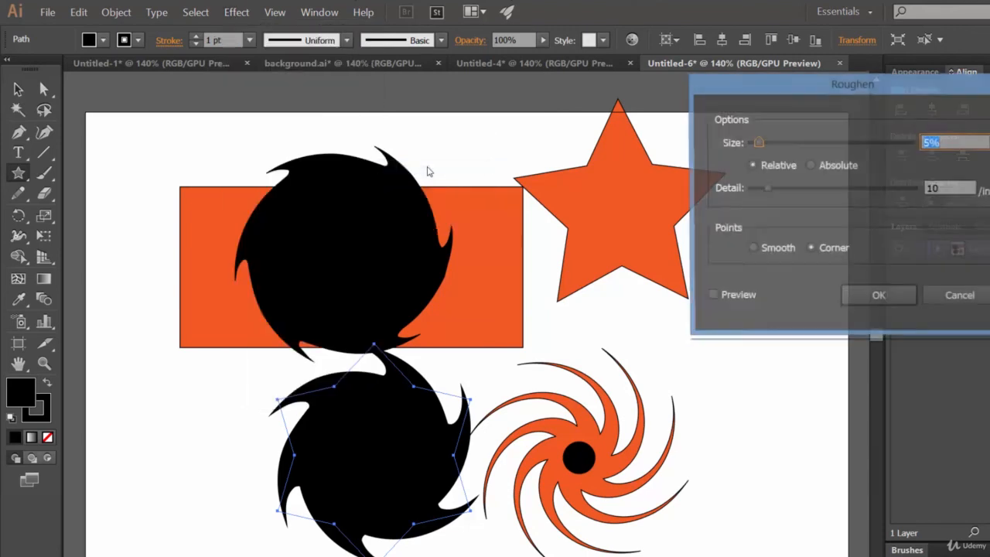
left_click(738, 300)
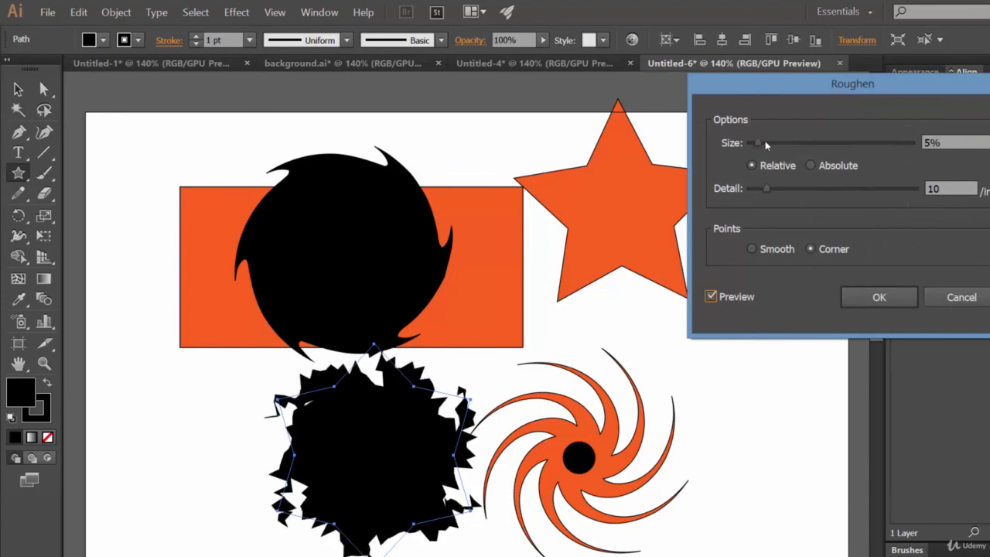
left_click_drag(765, 141, 834, 141)
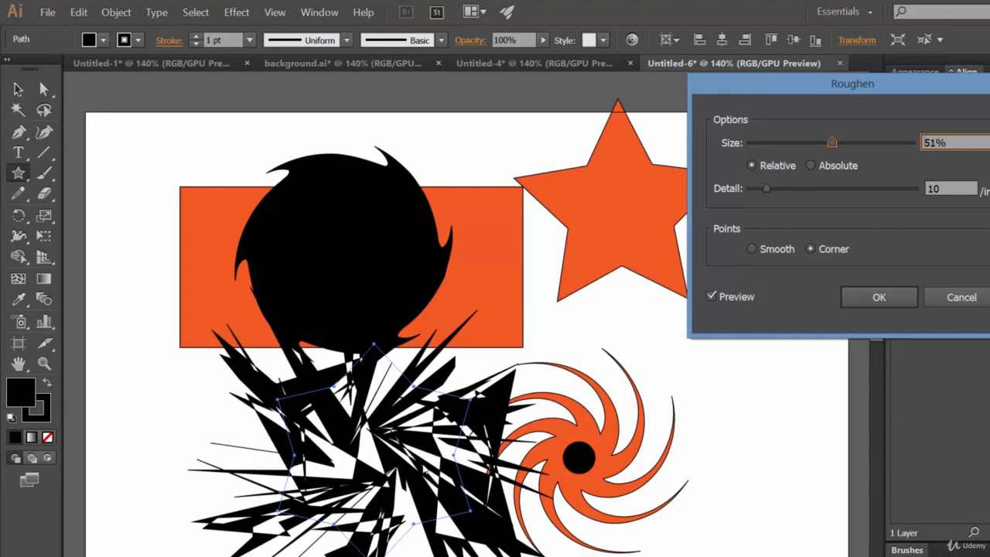
left_click(964, 298)
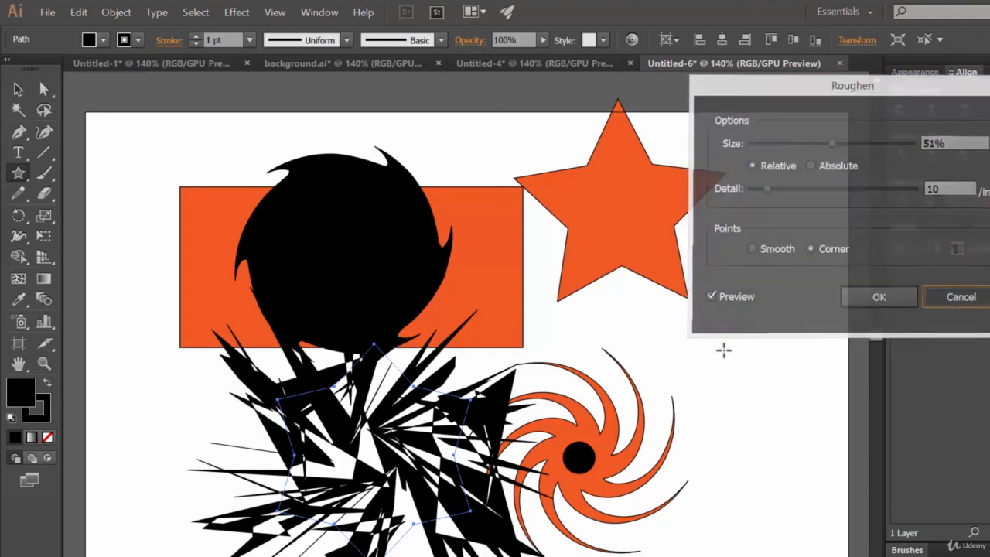